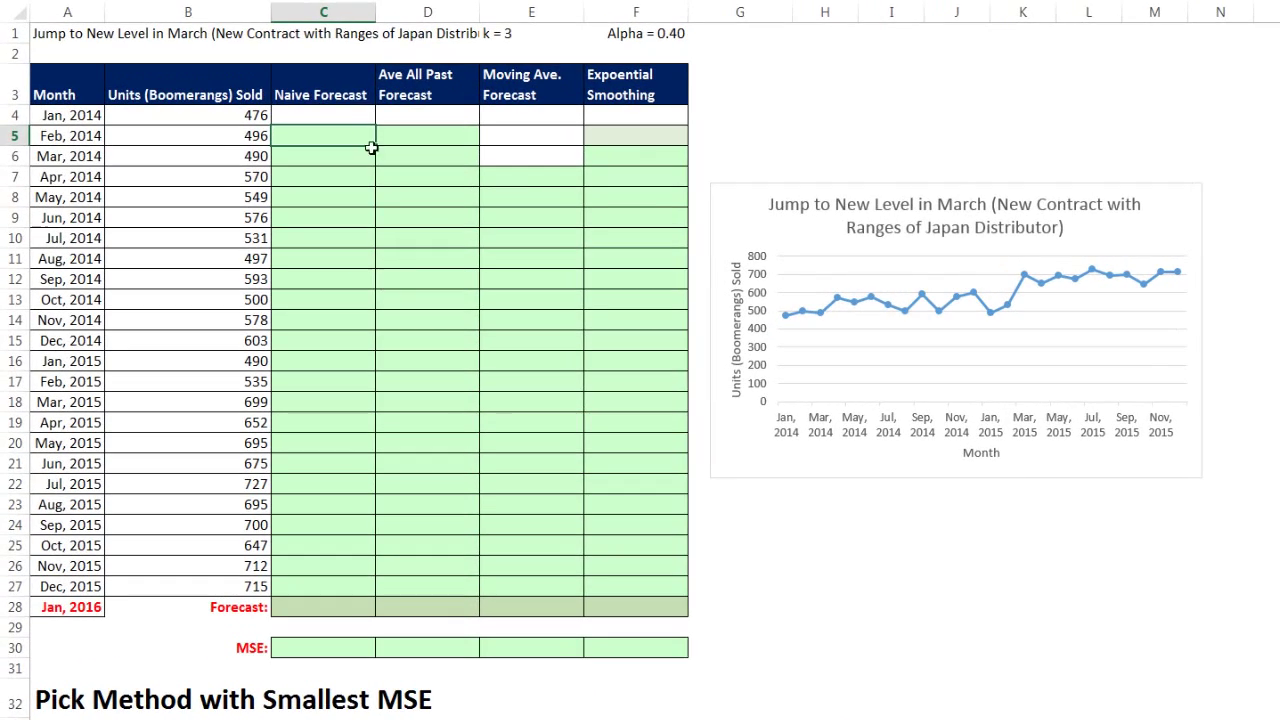
pyautogui.click(338, 77)
pyautogui.click(414, 95)
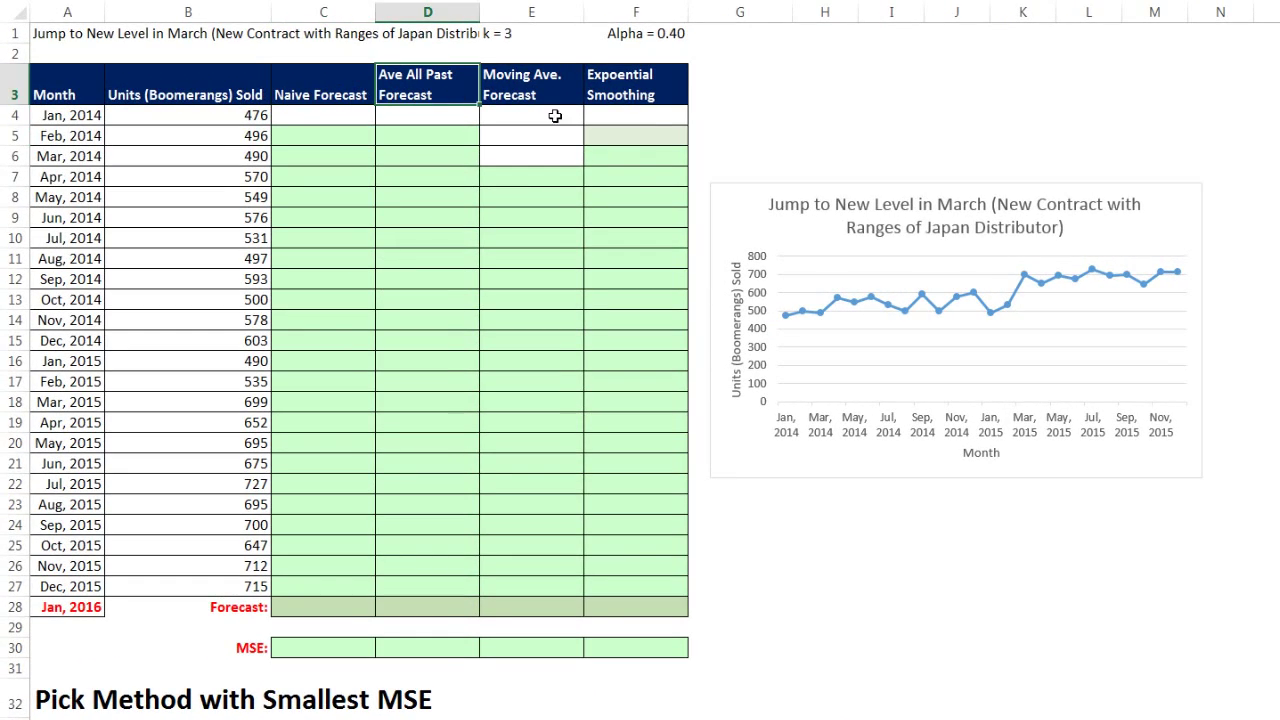
pyautogui.click(538, 91)
pyautogui.click(660, 88)
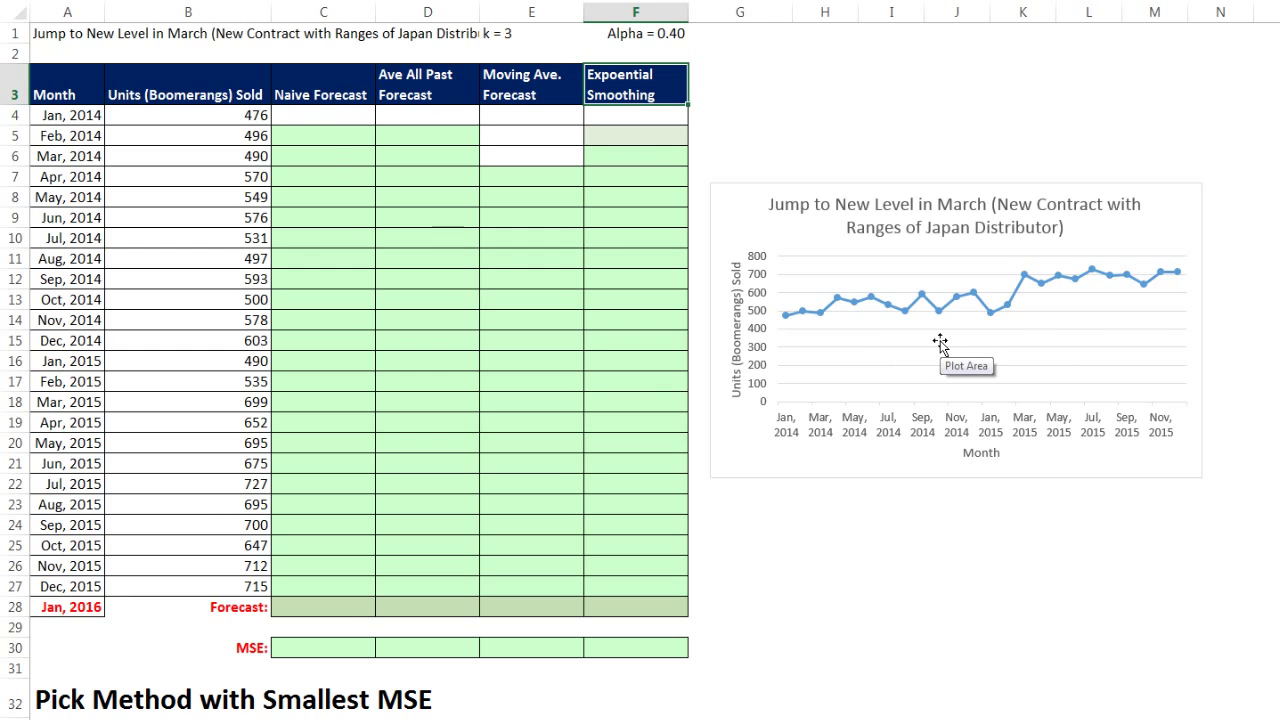
# - Enter the naive forecast formula =B4 in cell C5 for Feb, 2014
pyautogui.click(307, 142)
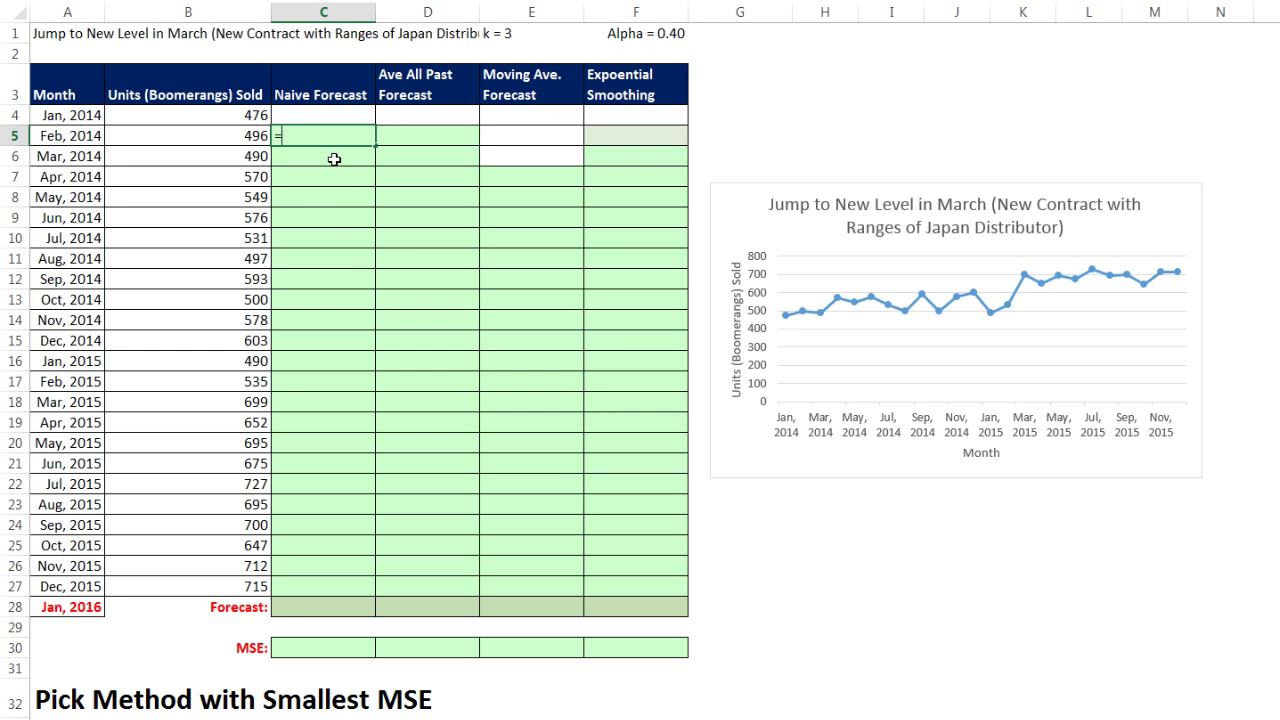
pyautogui.write('=')
pyautogui.press('Left')
pyautogui.press('Up')
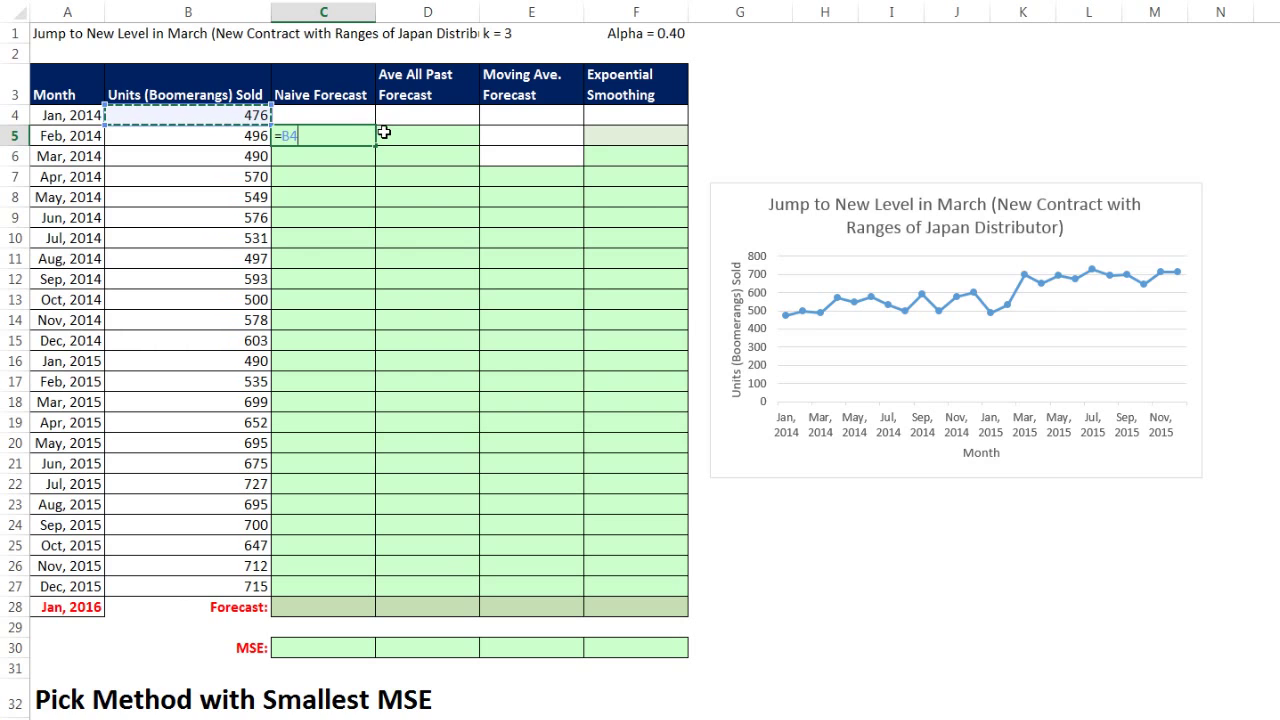
pyautogui.hotkey('ctrl', 'Return')
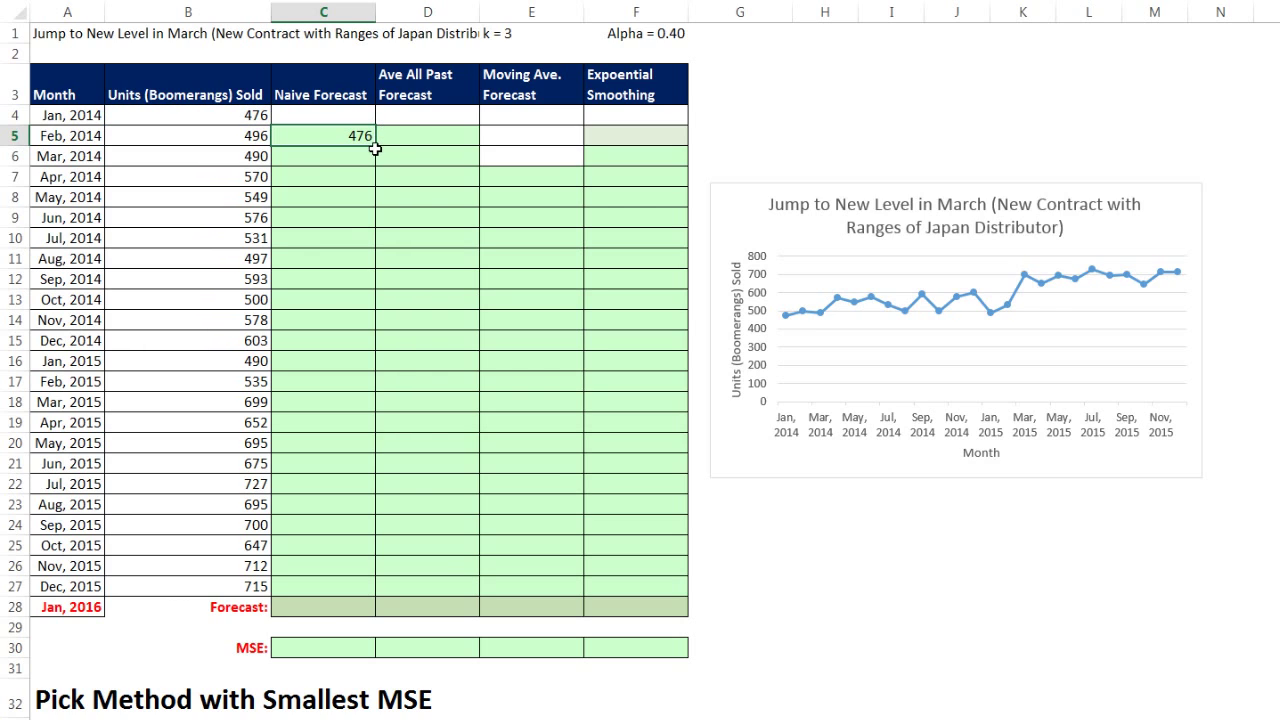
# - Fill the naive forecast formula down through C28 without formatting and check the formula in C28
pyautogui.moveTo(390, 283); pyautogui.dragTo(407, 613)
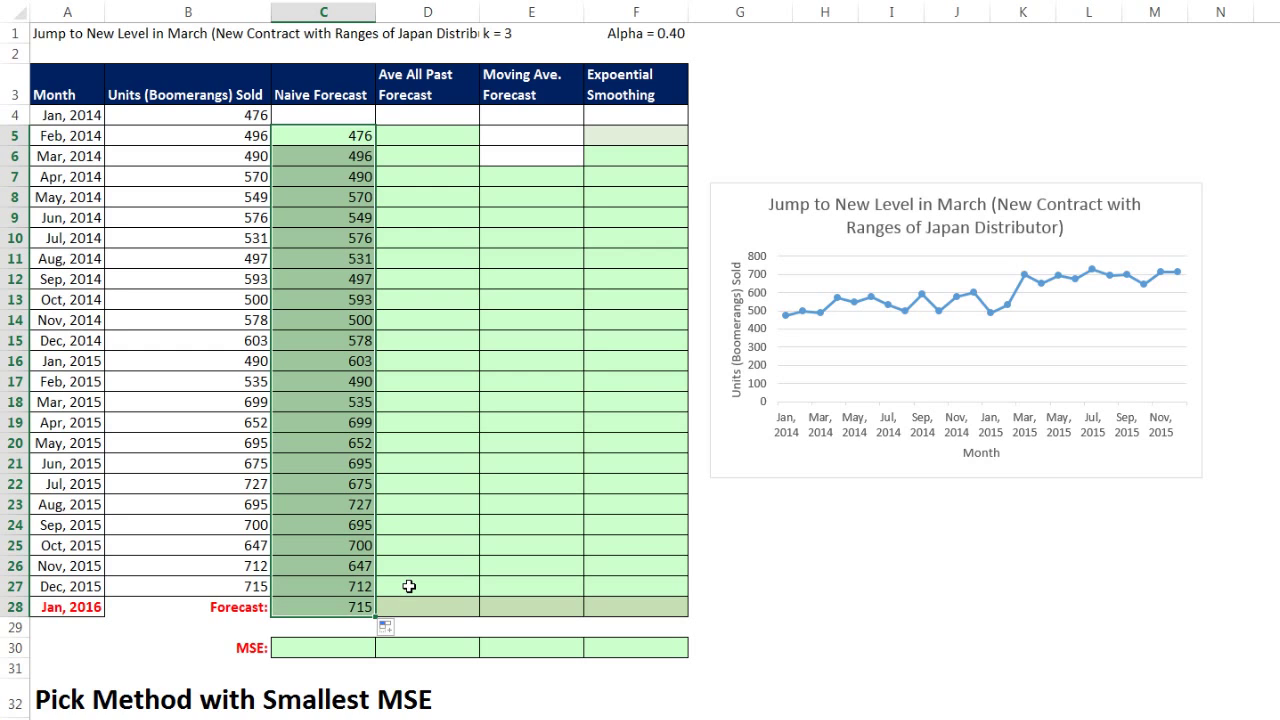
pyautogui.click(392, 632)
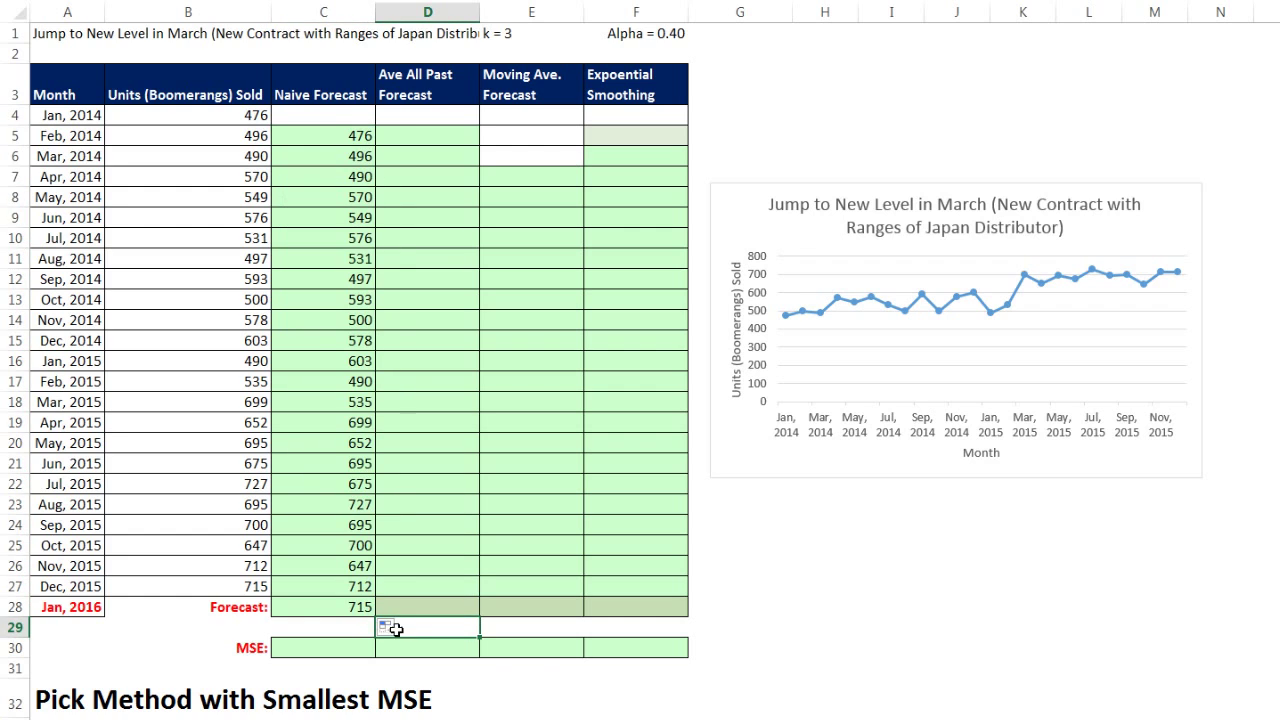
pyautogui.click(392, 630)
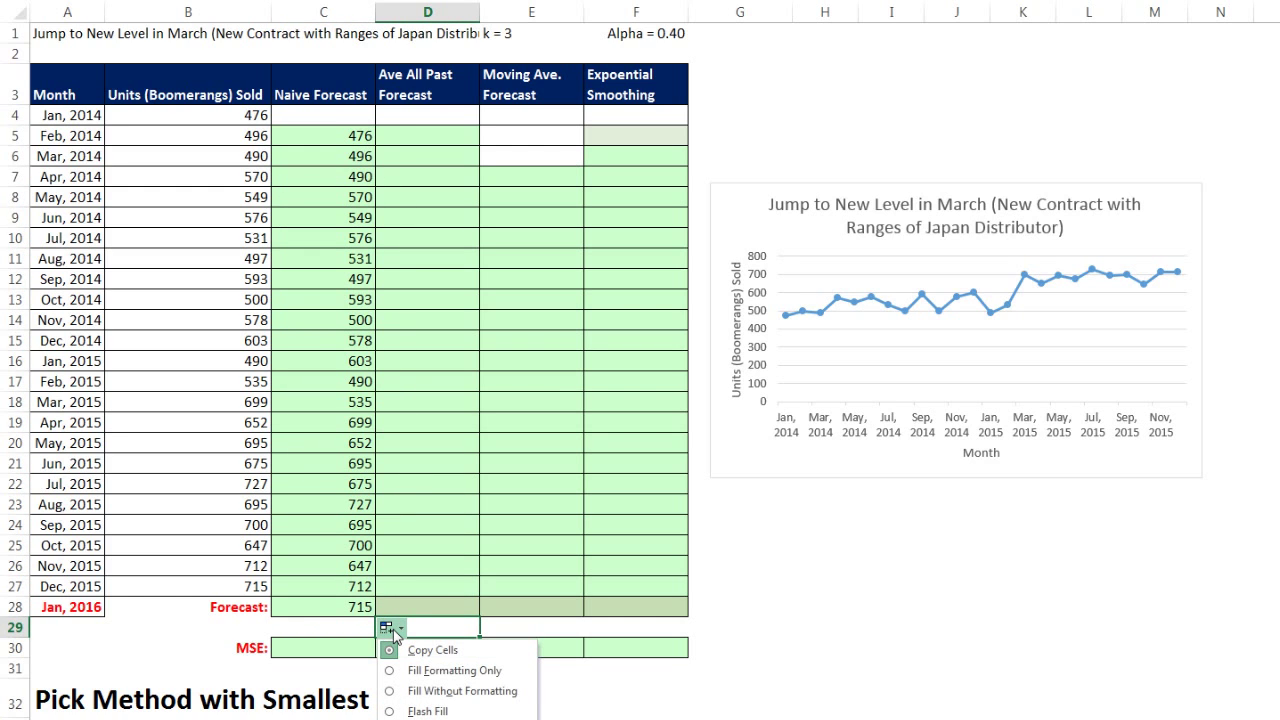
pyautogui.click(420, 691)
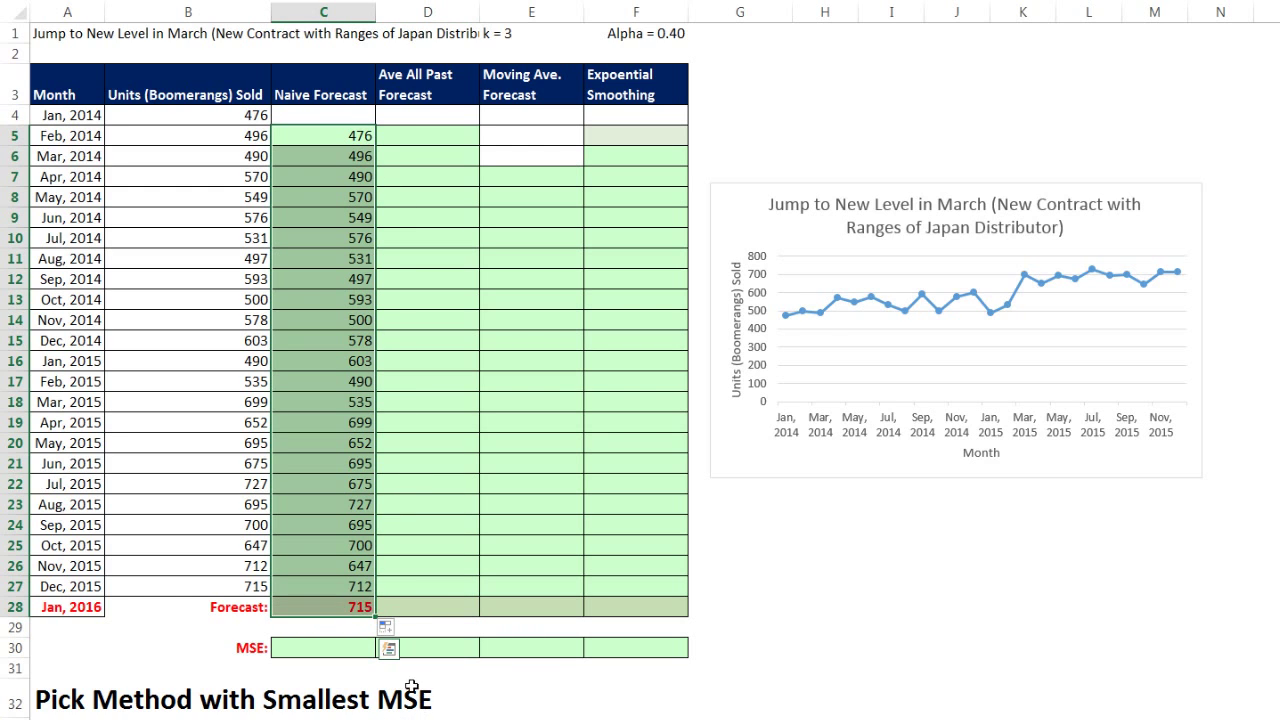
pyautogui.doubleClick(325, 611)
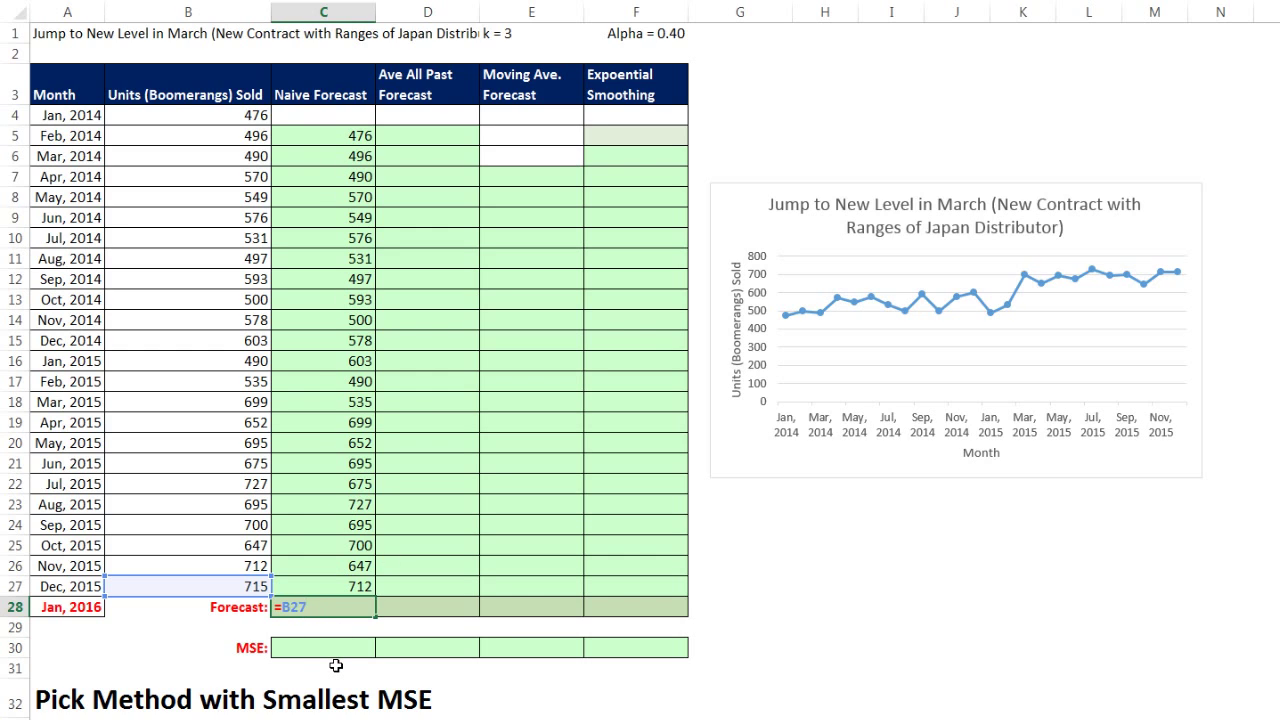
pyautogui.hotkey('ctrl', 'Return')
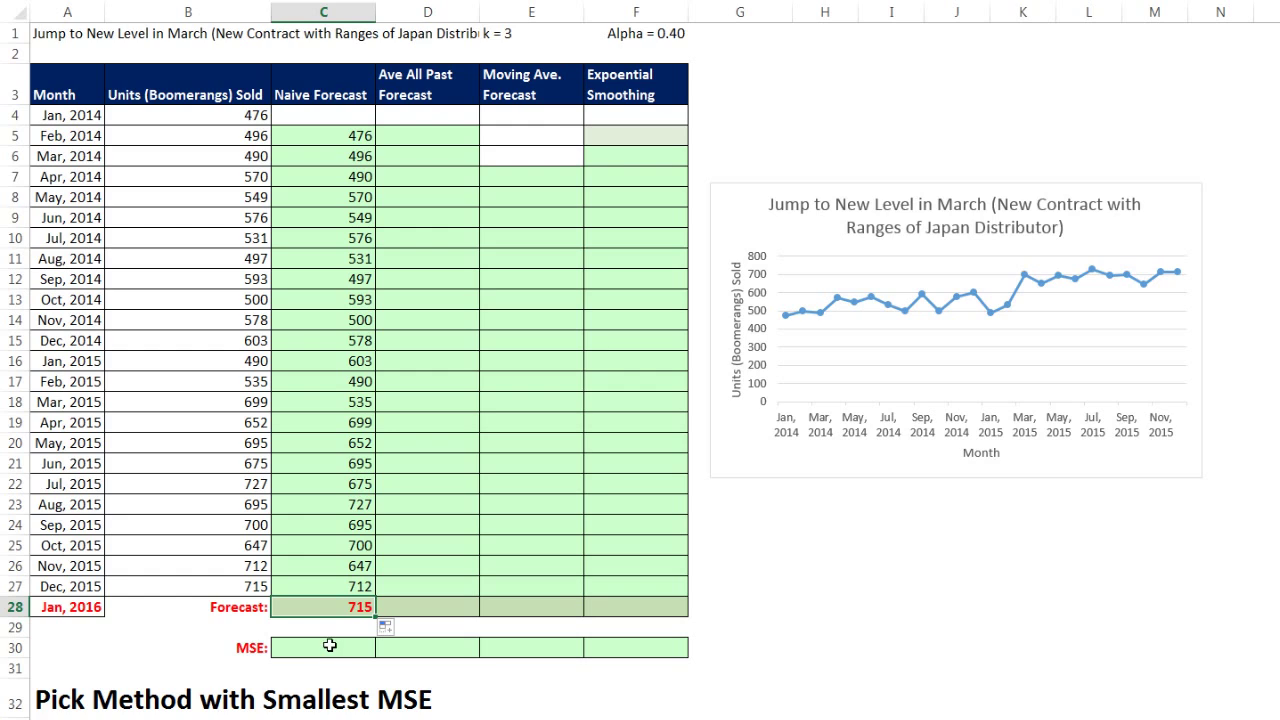
# - Begin the naive forecast's MSE formula in C30 with SUMPRODUCT, subtracting the forecasts C5:C27 from the actual units B5:B27
pyautogui.click(330, 646)
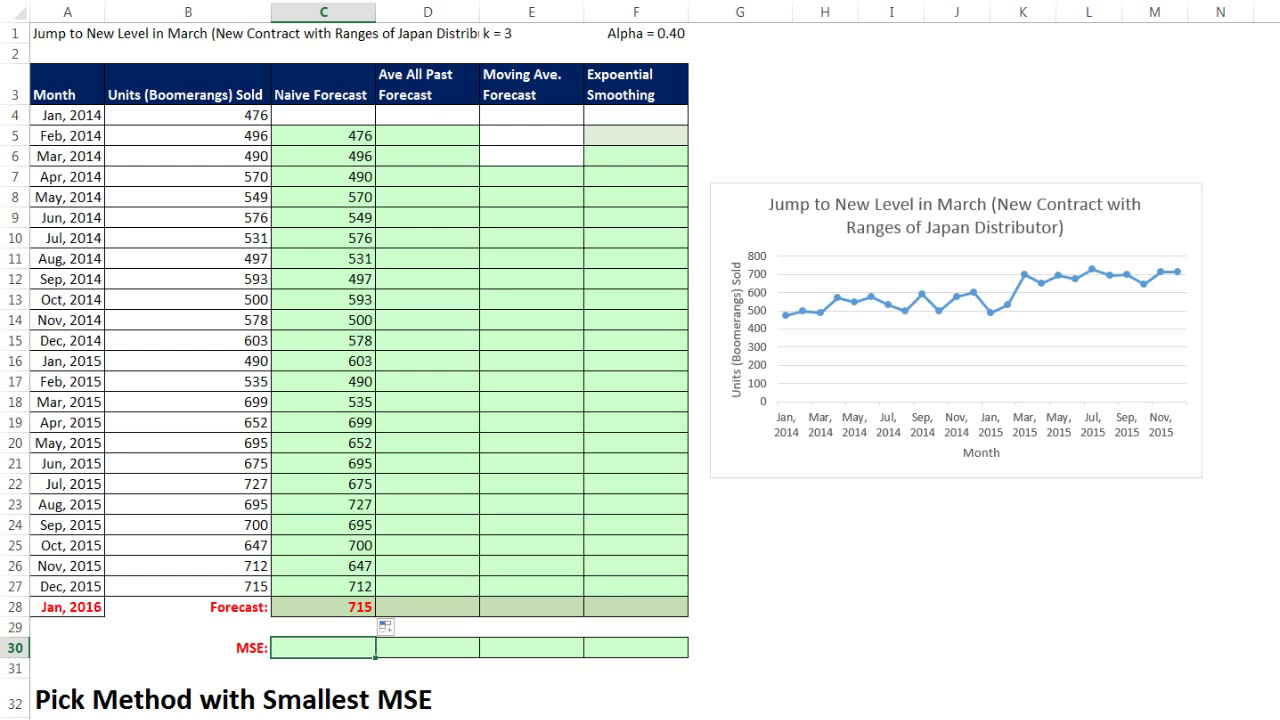
pyautogui.write('=SUMPRODUCT((')
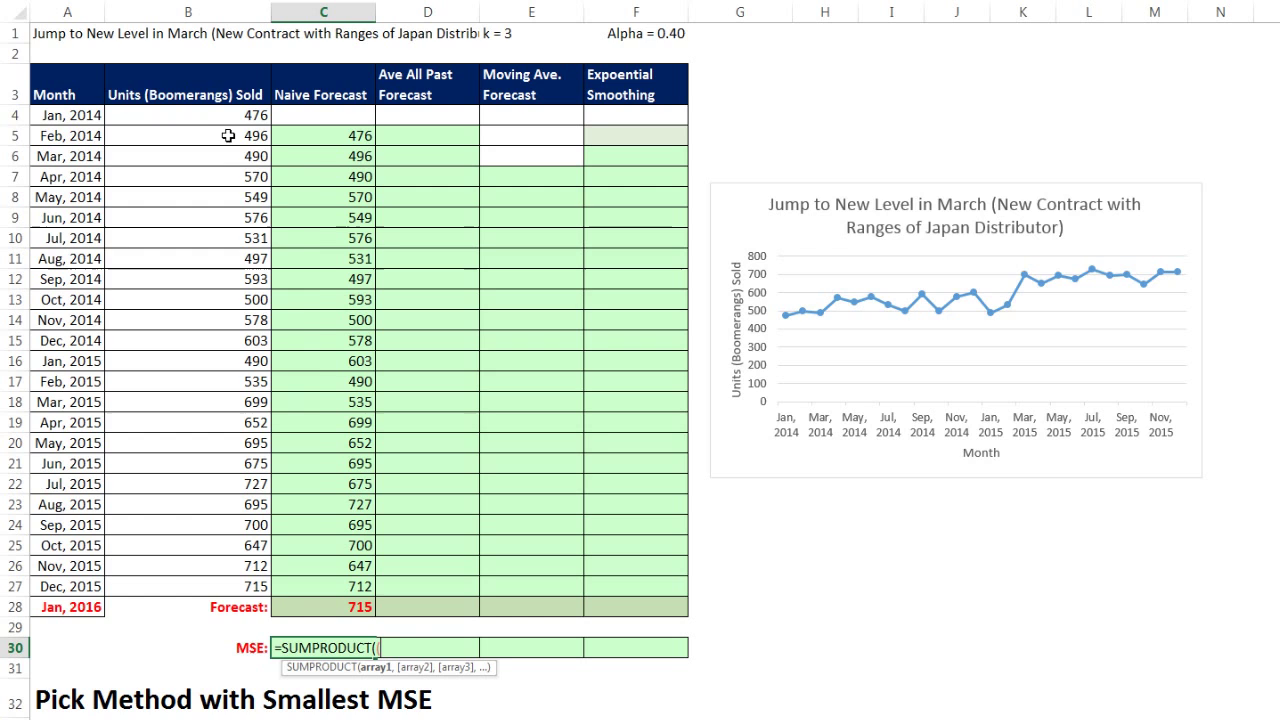
pyautogui.moveTo(228, 136); pyautogui.dragTo(238, 588)
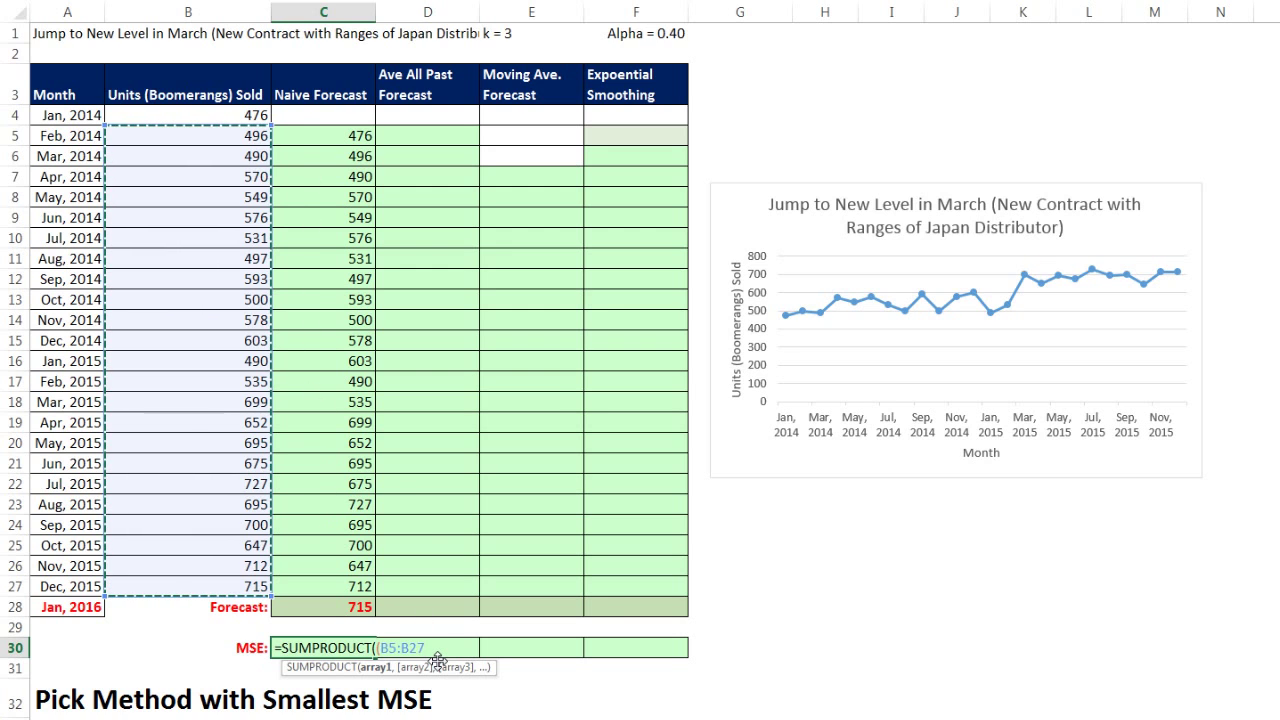
pyautogui.write('-')
pyautogui.moveTo(303, 138); pyautogui.dragTo(358, 590)
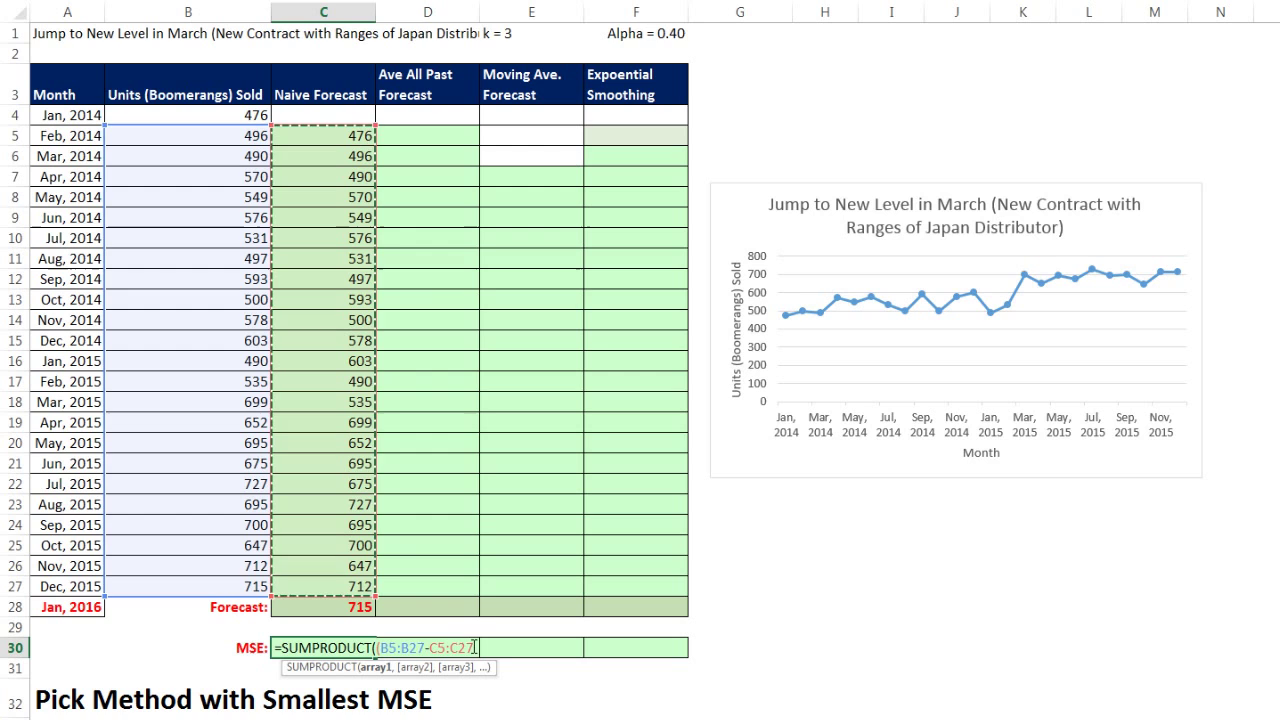
# - Evaluate the B5:B27-C5:C27 part of the formula in place to inspect the errors, and restore the cell references
pyautogui.moveTo(476, 645); pyautogui.dragTo(382, 640)
pyautogui.press('F9')
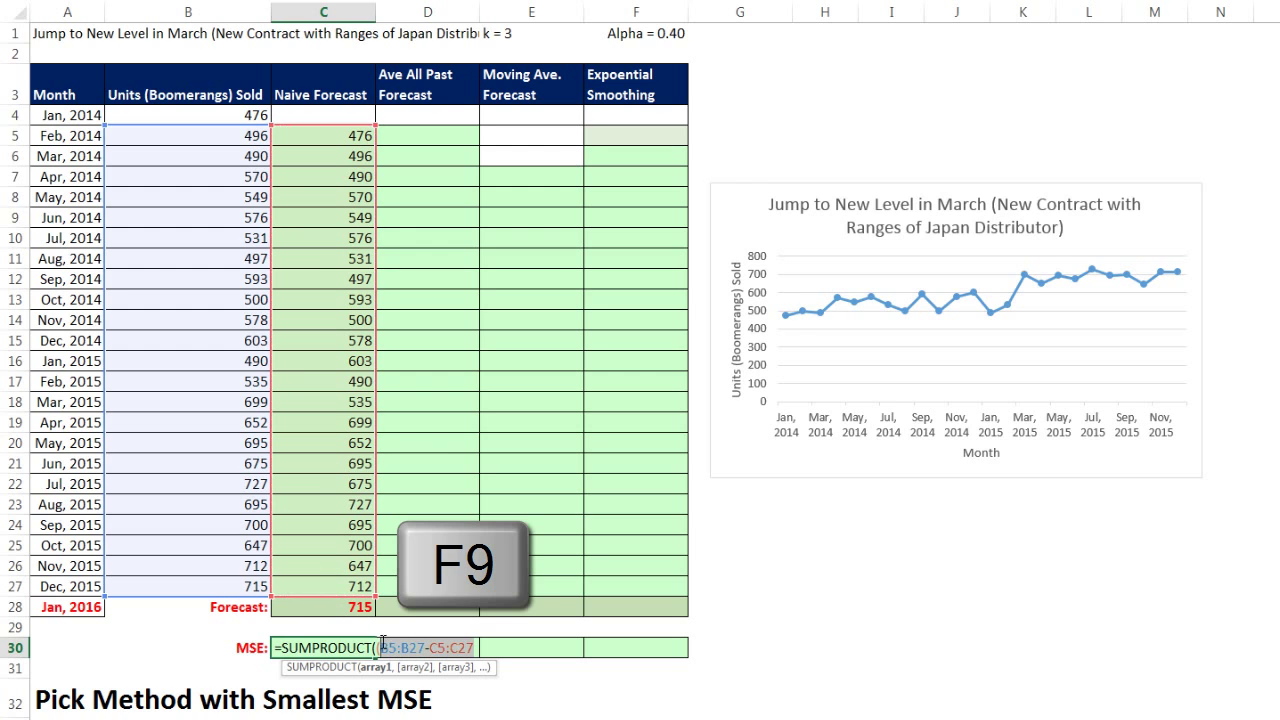
pyautogui.press('F9')
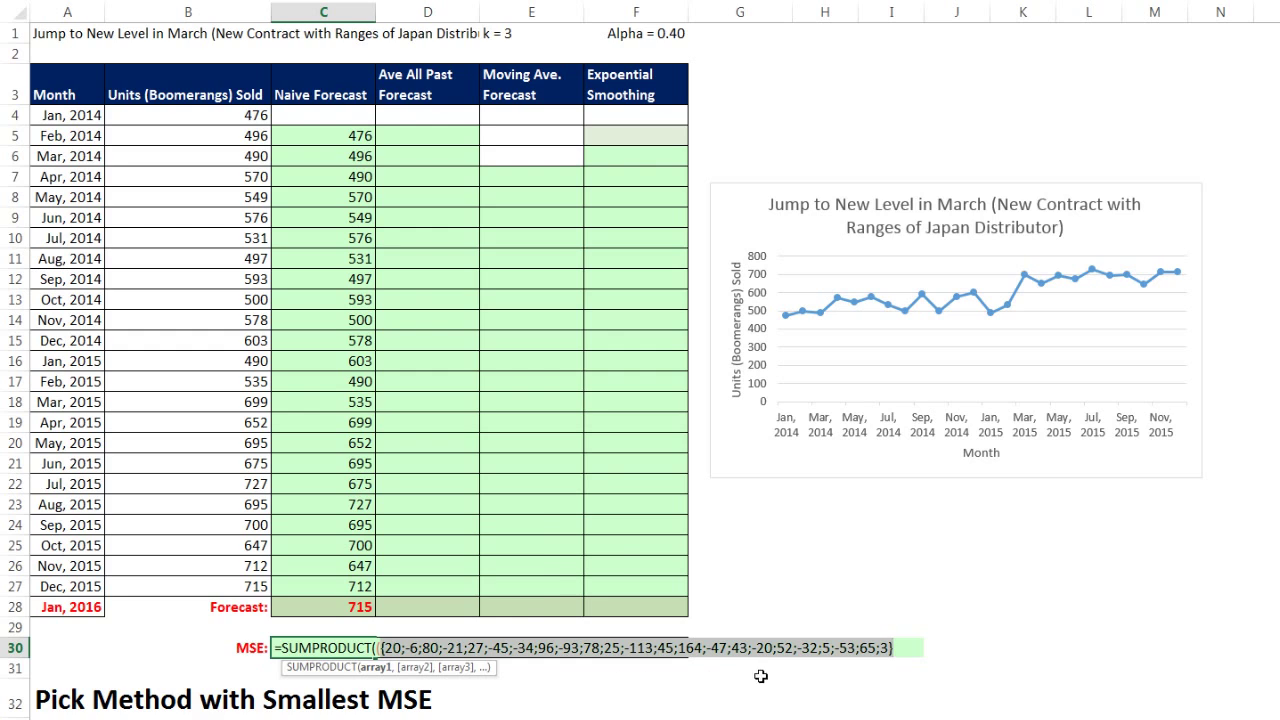
pyautogui.hotkey('ctrl', 'z')
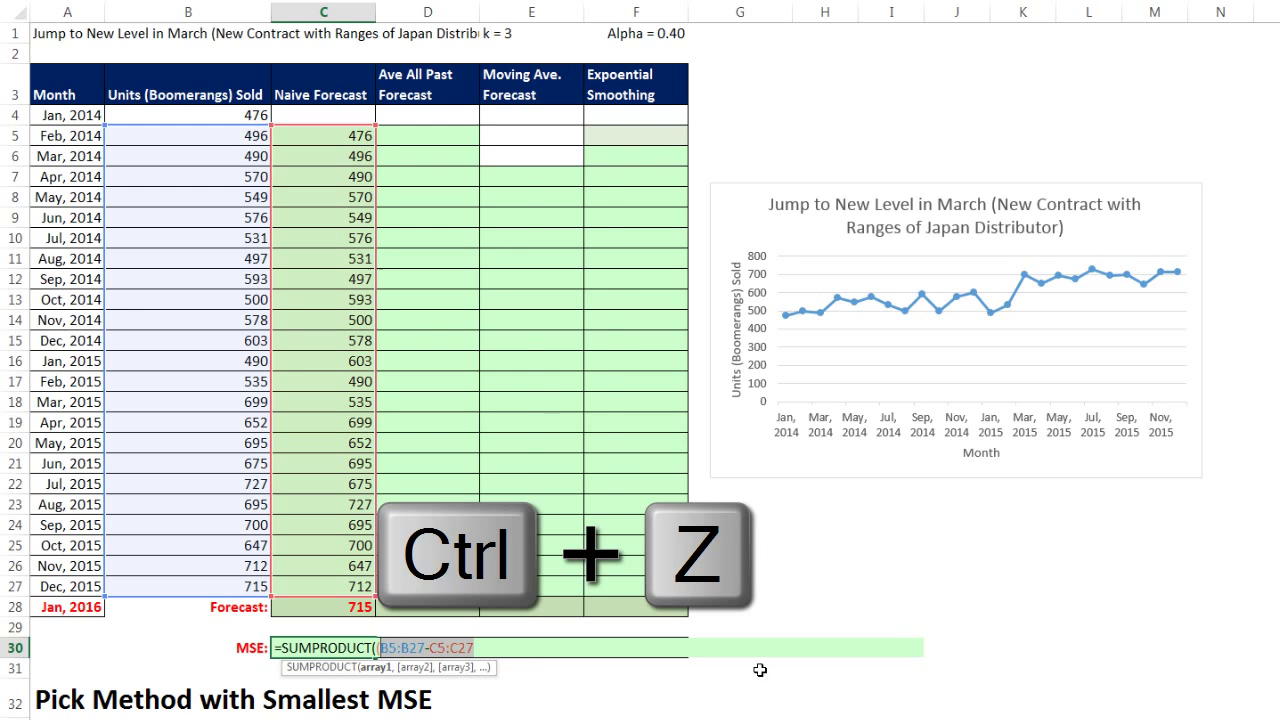
# - Square the differences, close SUMPRODUCT and divide it by COUNT(C5:C27) in the C30 formula
pyautogui.click(500, 648)
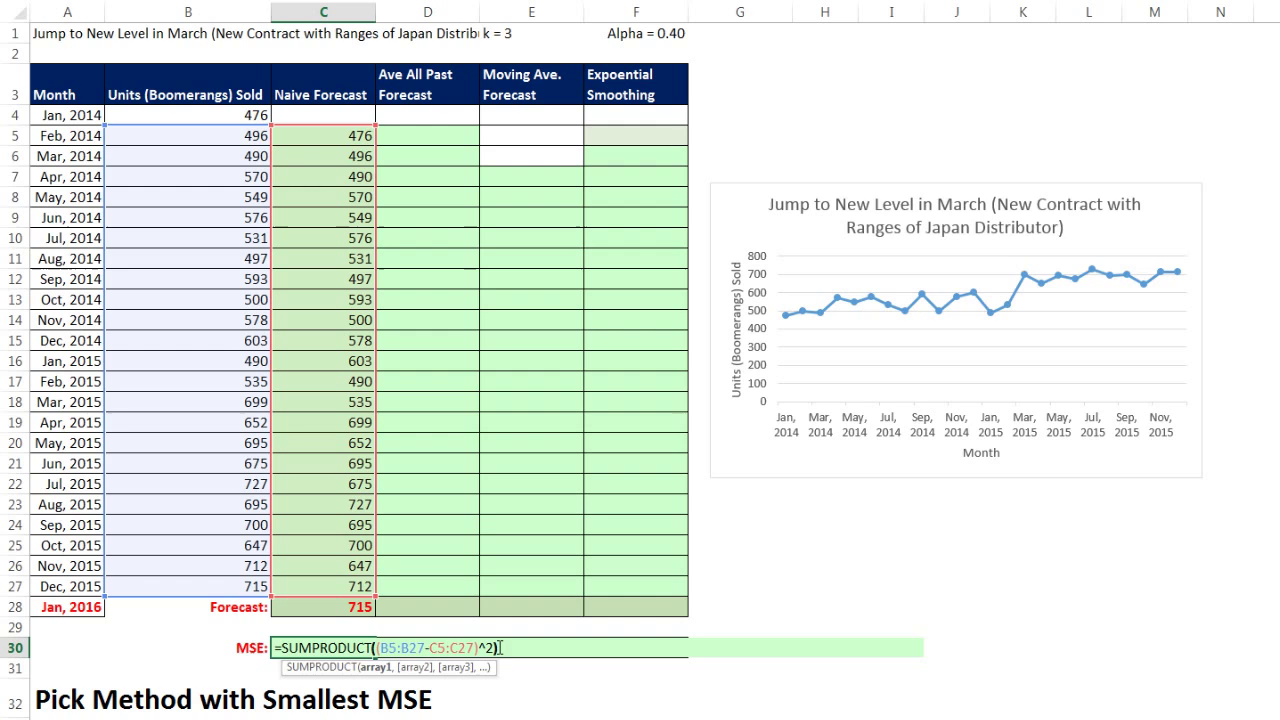
pyautogui.press('End')
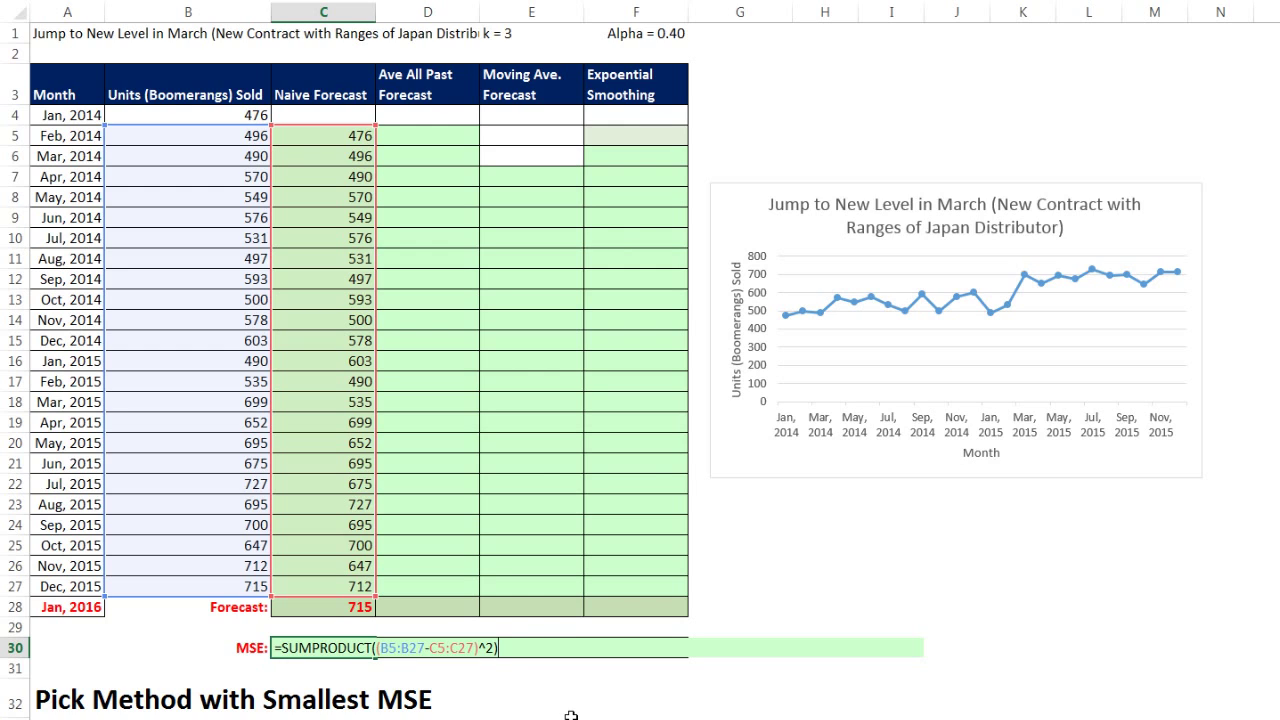
pyautogui.write('/count')
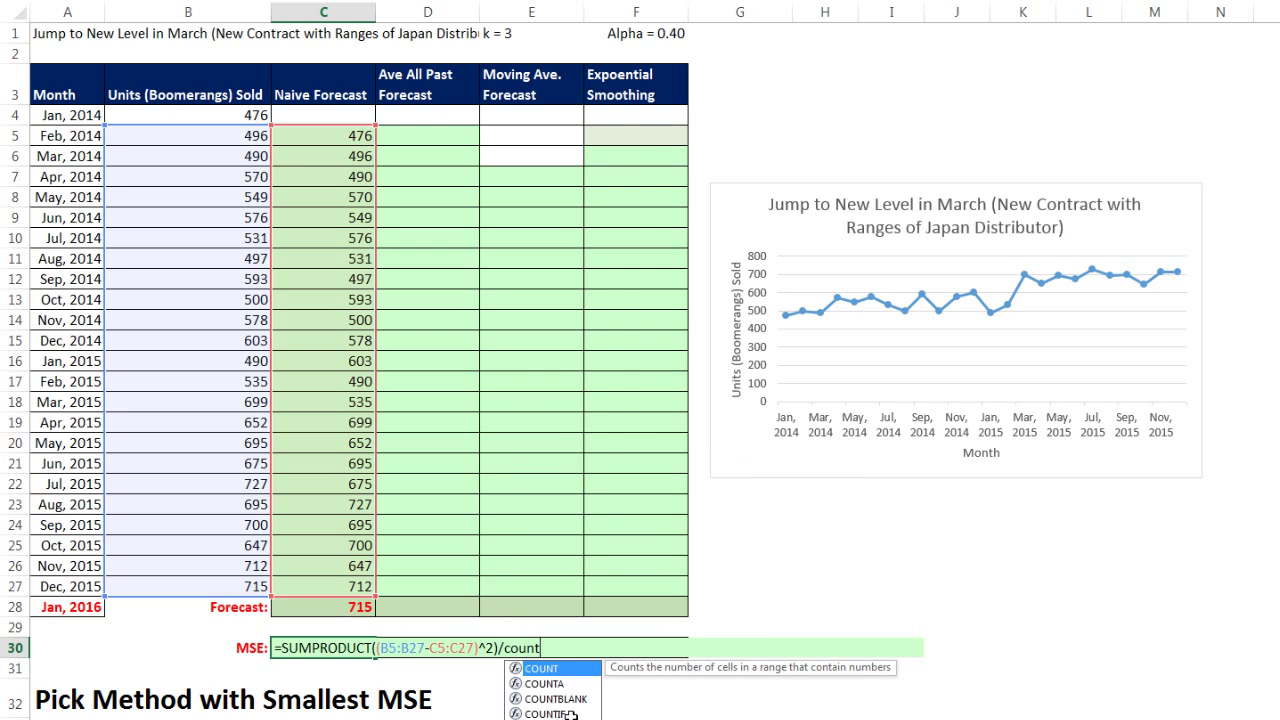
pyautogui.press('Tab')
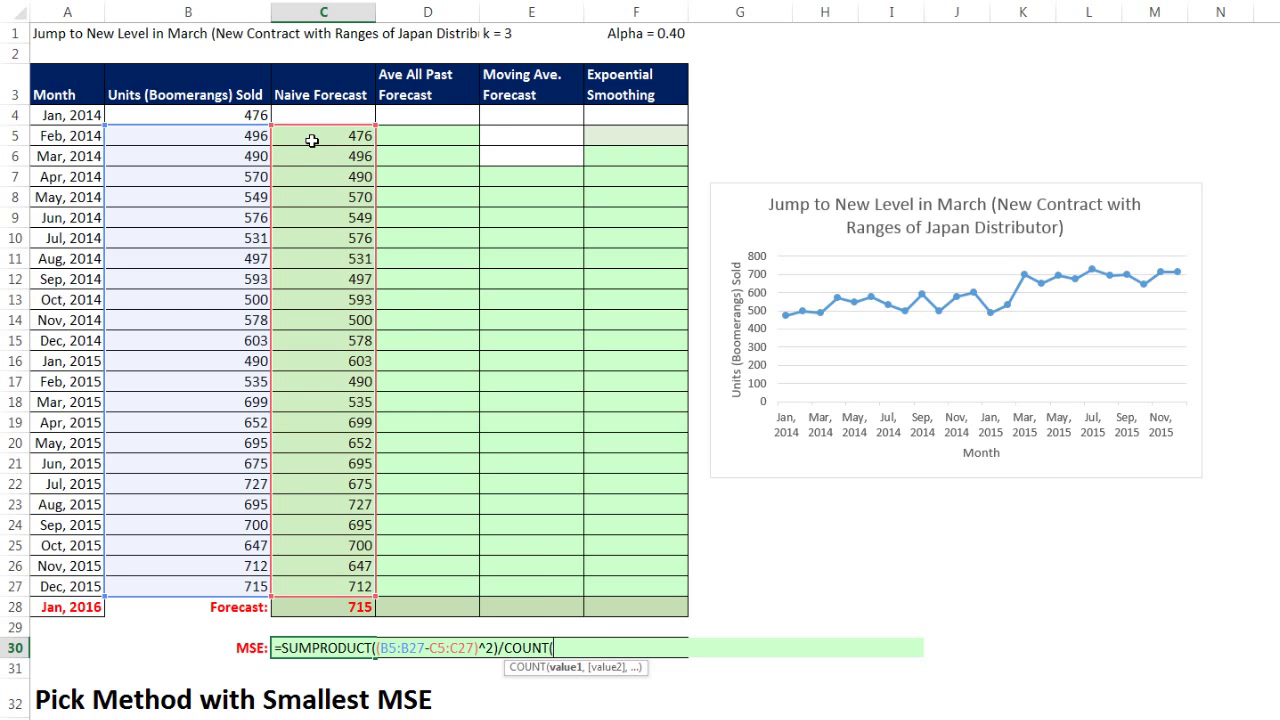
pyautogui.moveTo(310, 135); pyautogui.dragTo(317, 593)
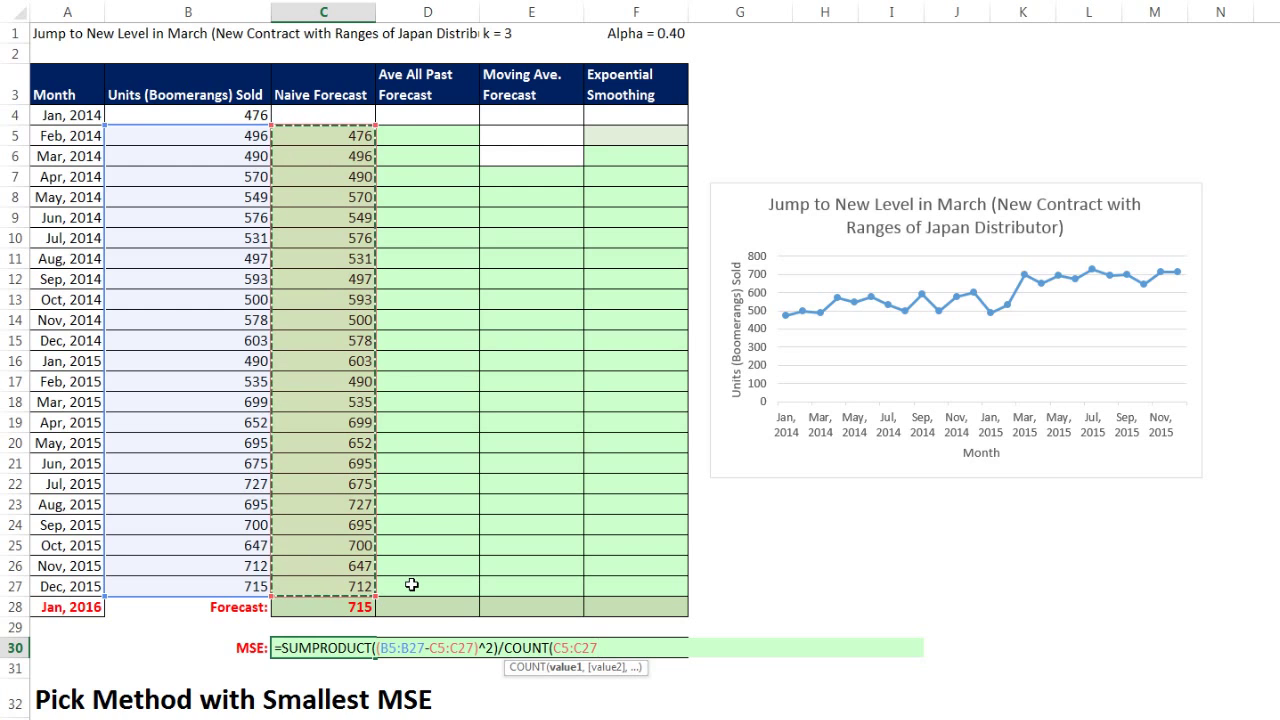
pyautogui.write(')')
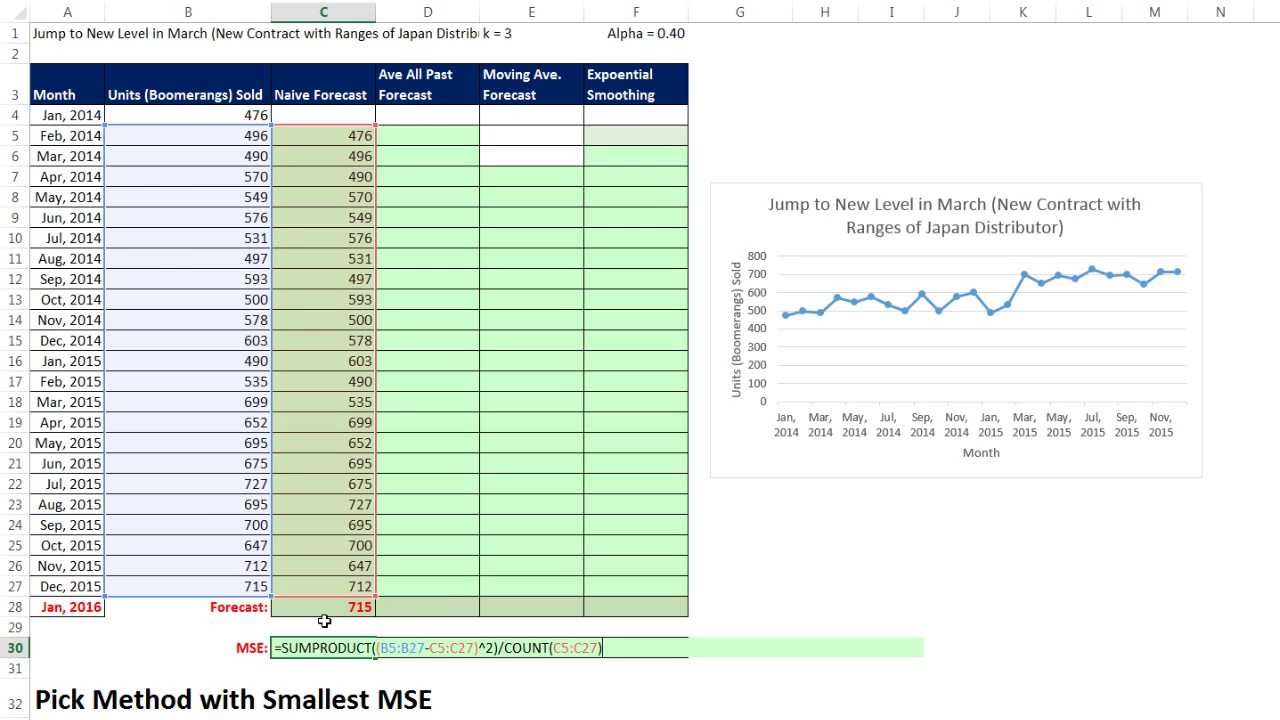
# - Make the B5:B27 range in the C30 formula absolute as $B$5:$B$27 and enter the formula
pyautogui.click(384, 648)
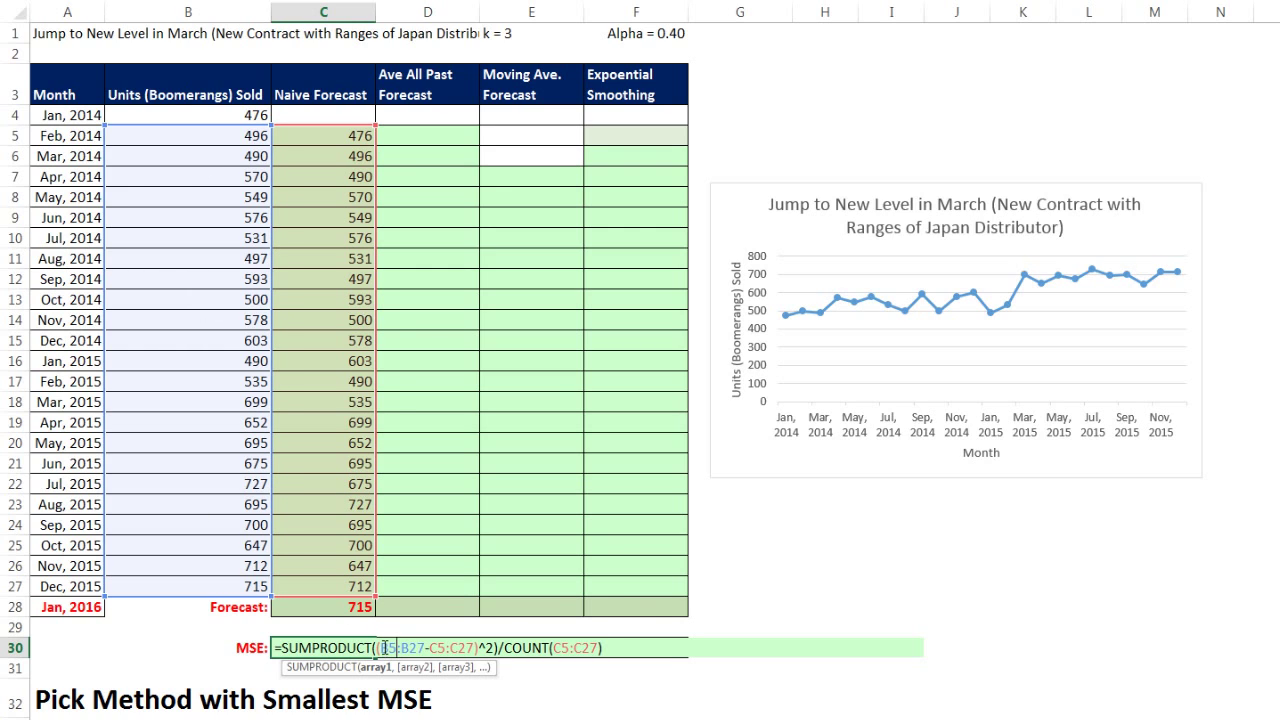
pyautogui.moveTo(384, 648); pyautogui.dragTo(403, 648)
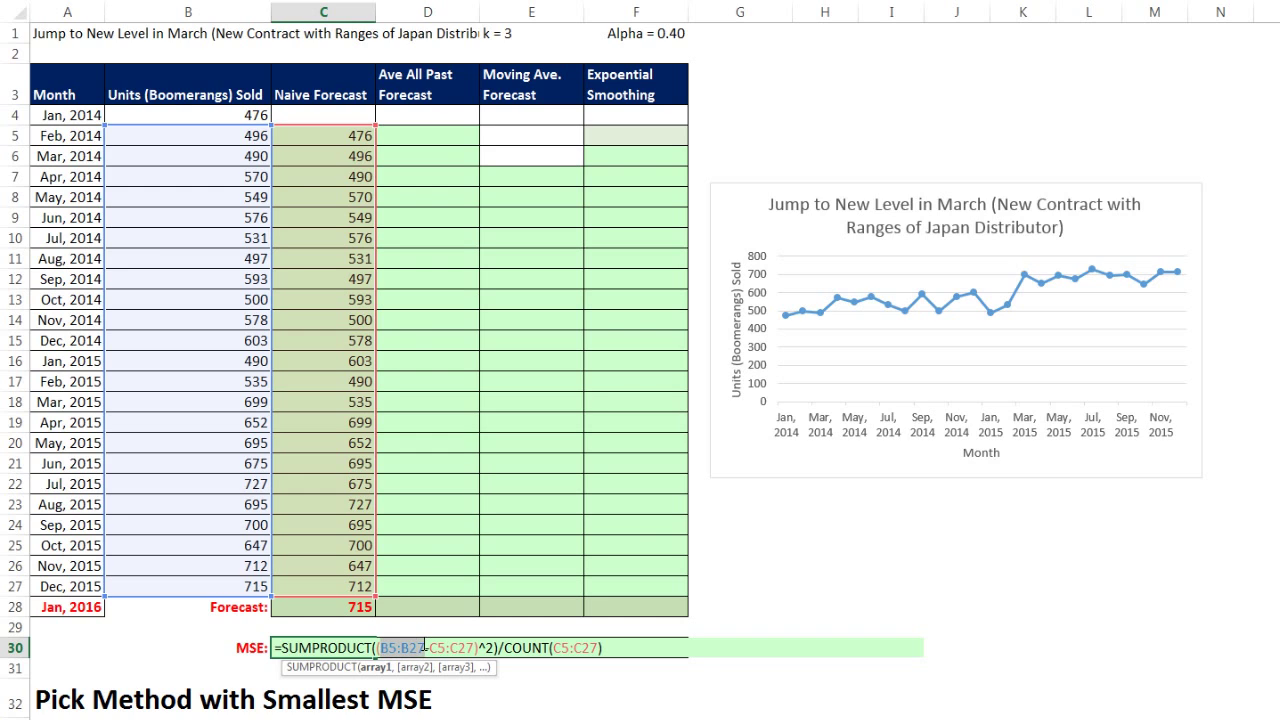
pyautogui.press('F4')
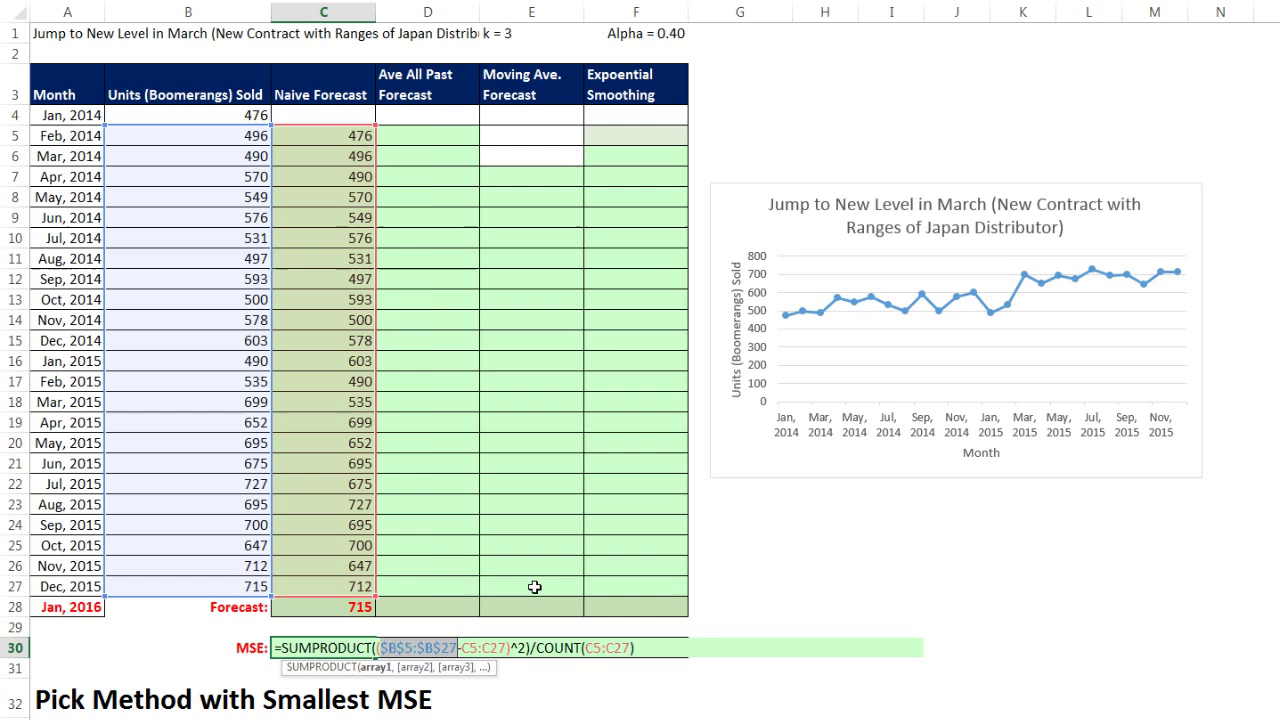
pyautogui.hotkey('ctrl', 'Return')
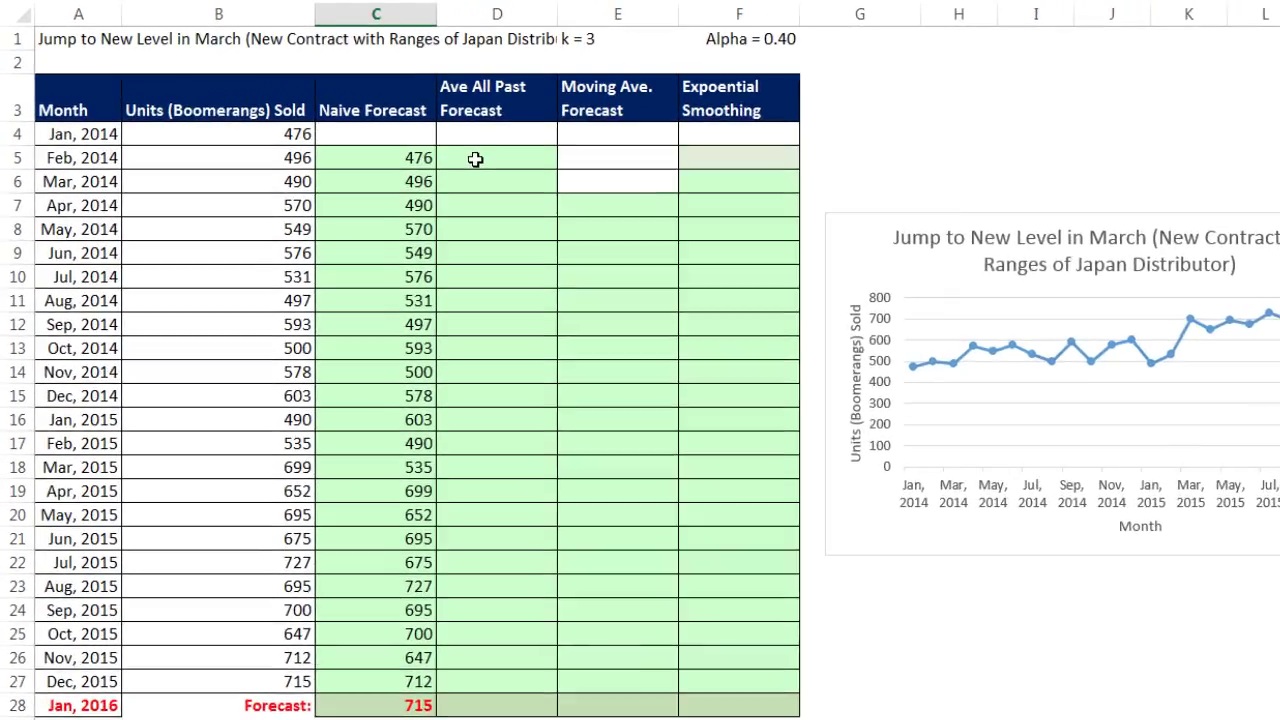
# - Write the all-past average formula =AVERAGE(B4:B4) in D5 for the Feb, 2014 forecast
pyautogui.click(475, 160)
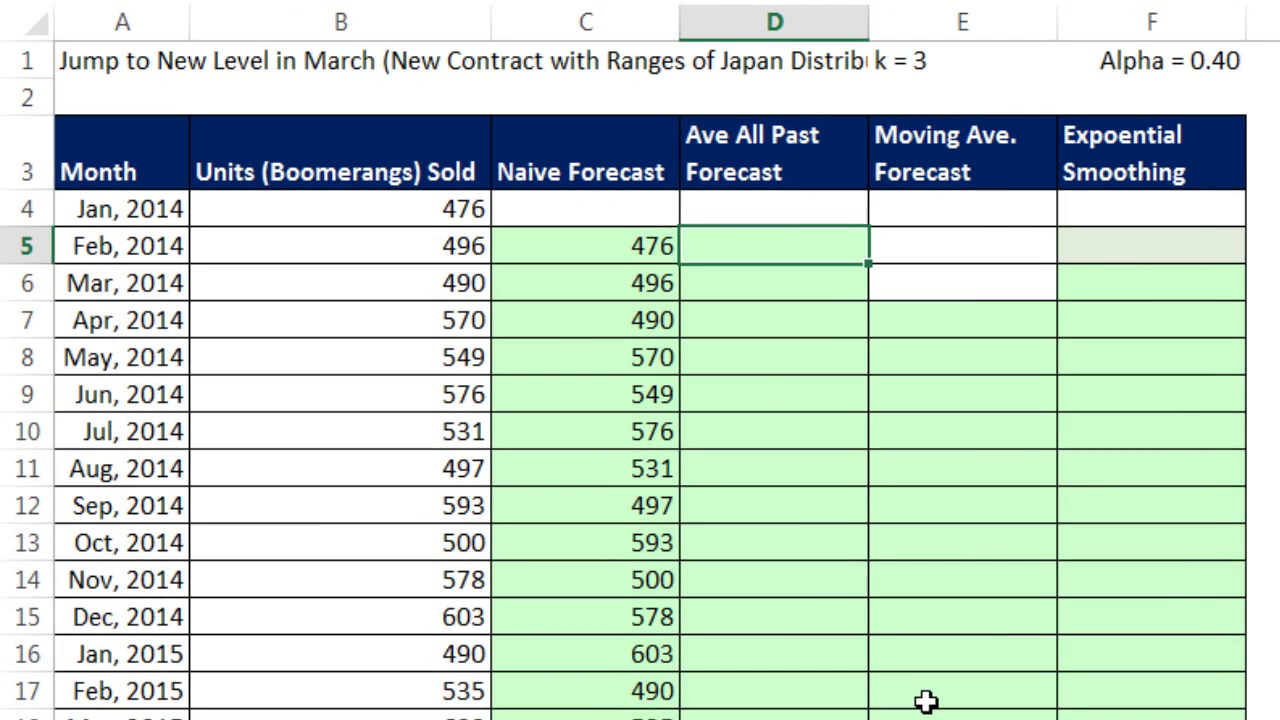
pyautogui.write('=aver')
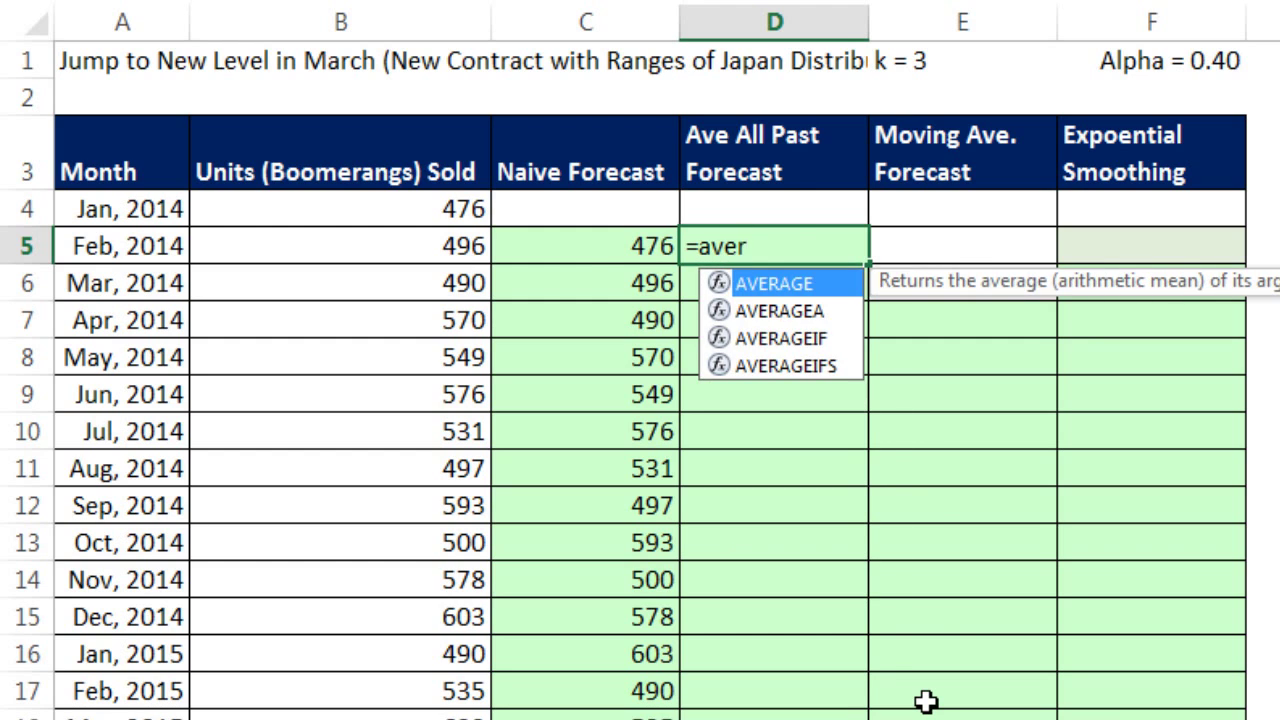
pyautogui.press('Tab')
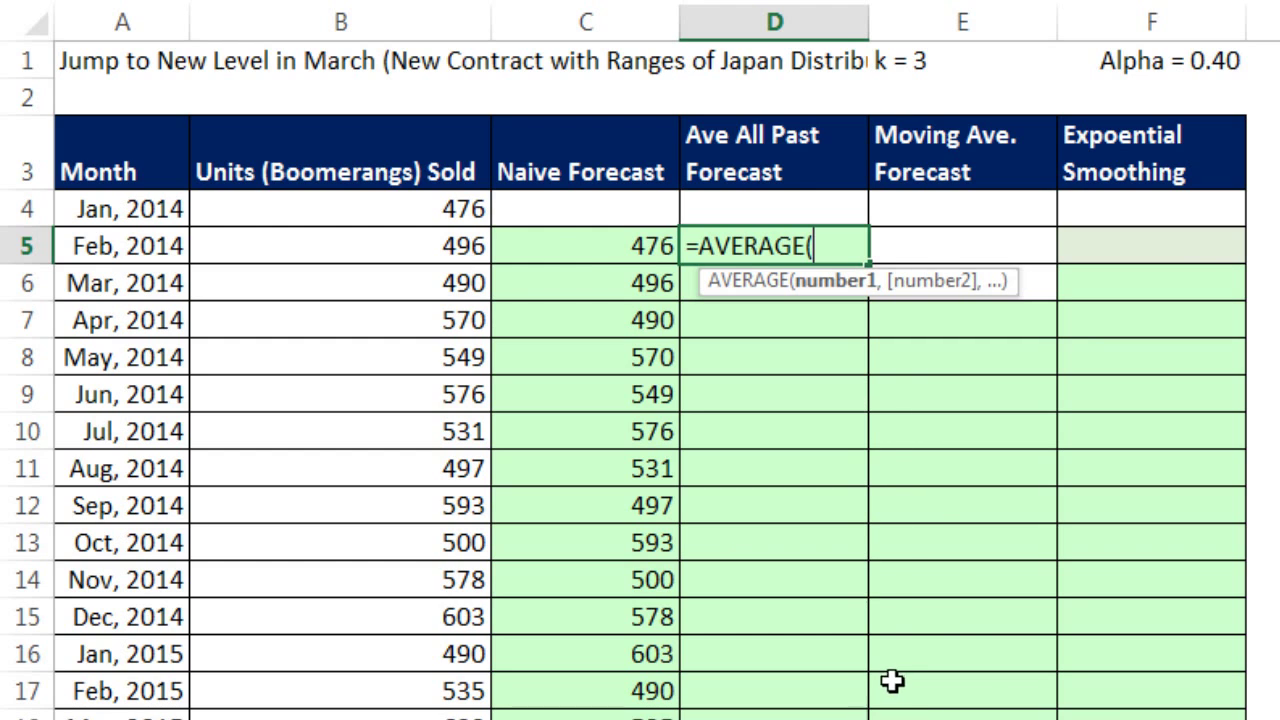
pyautogui.click(441, 206)
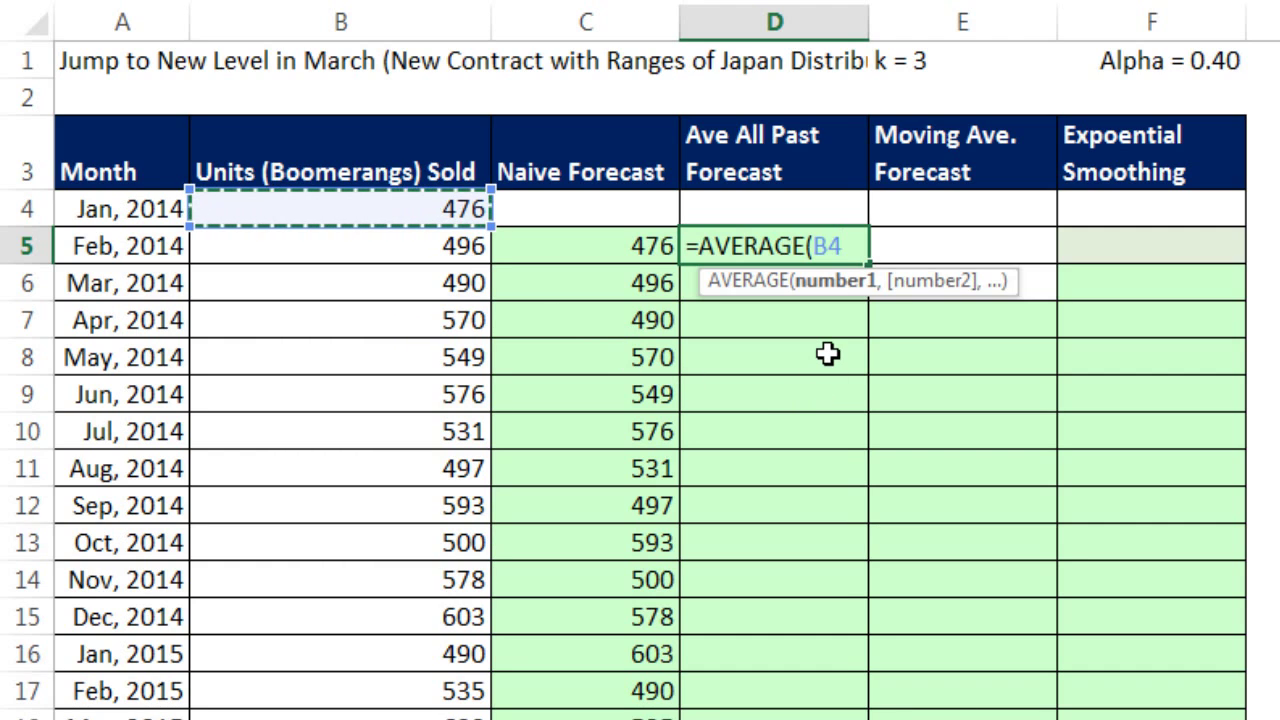
pyautogui.write(':B4')
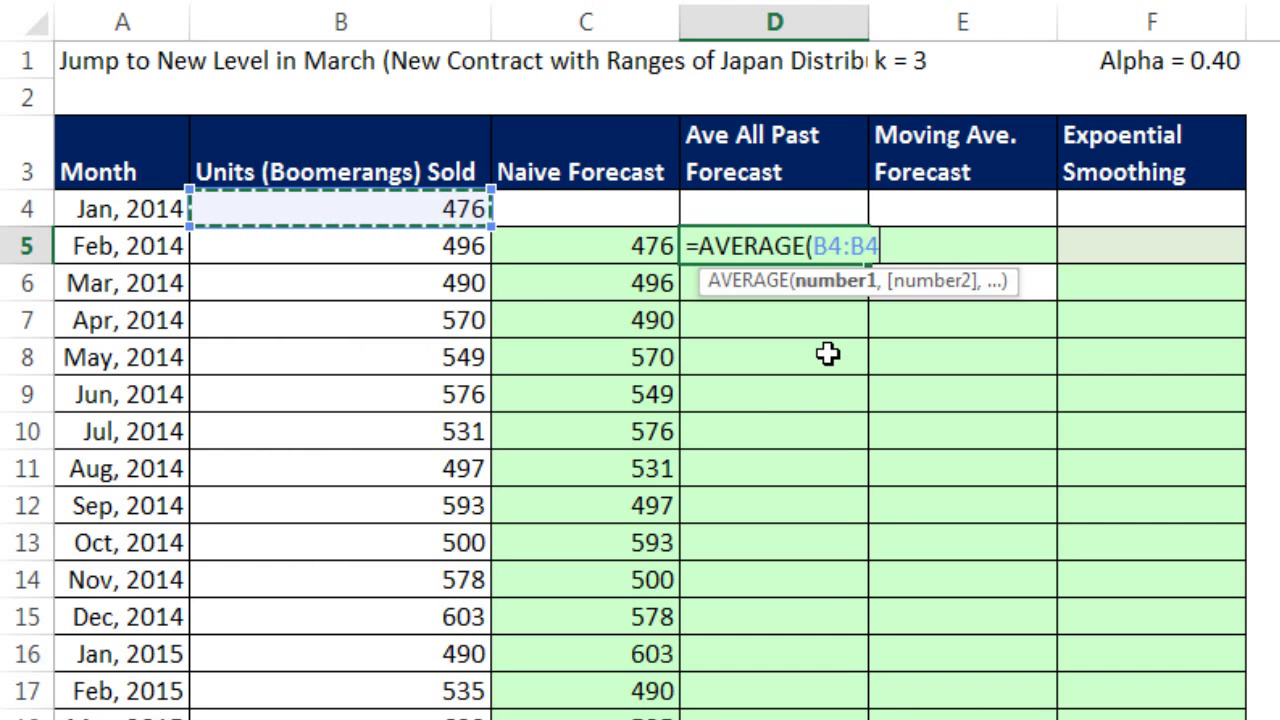
pyautogui.write(')')
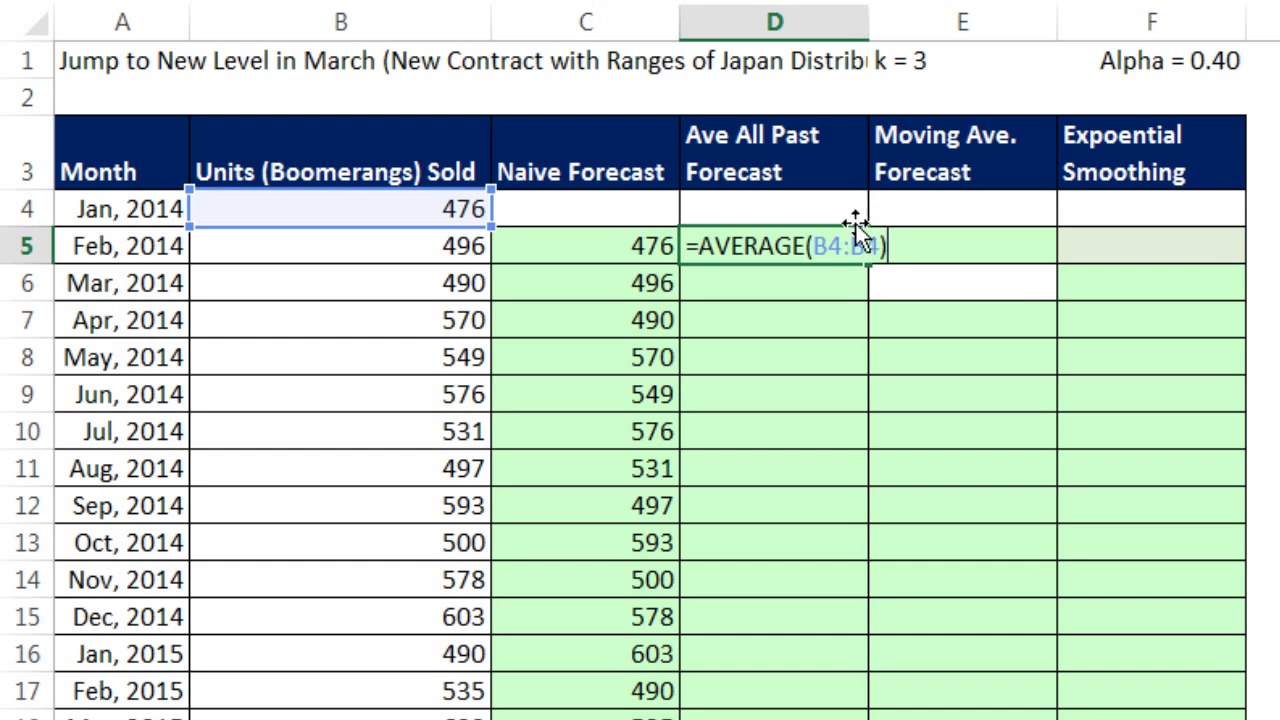
# - Lock the range's starting cell as $B$4 in the D5 formula, enter it and copy it down through D27
pyautogui.click(836, 245)
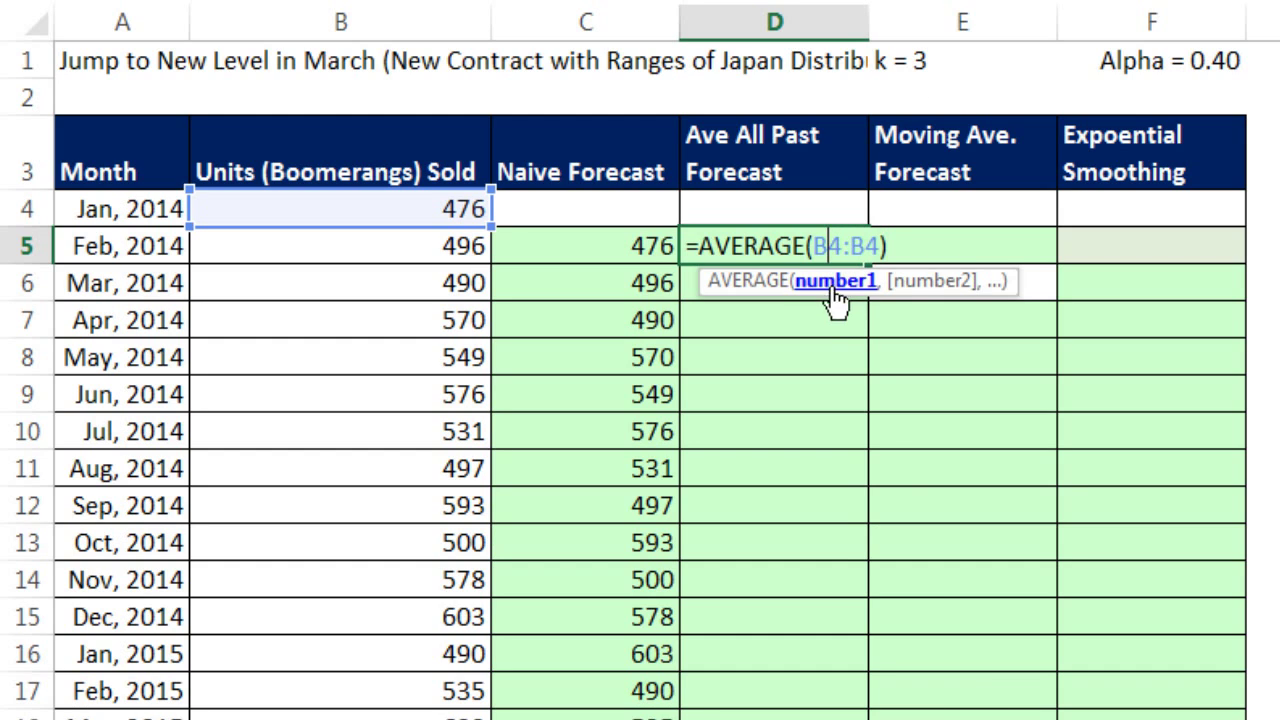
pyautogui.press('F4')
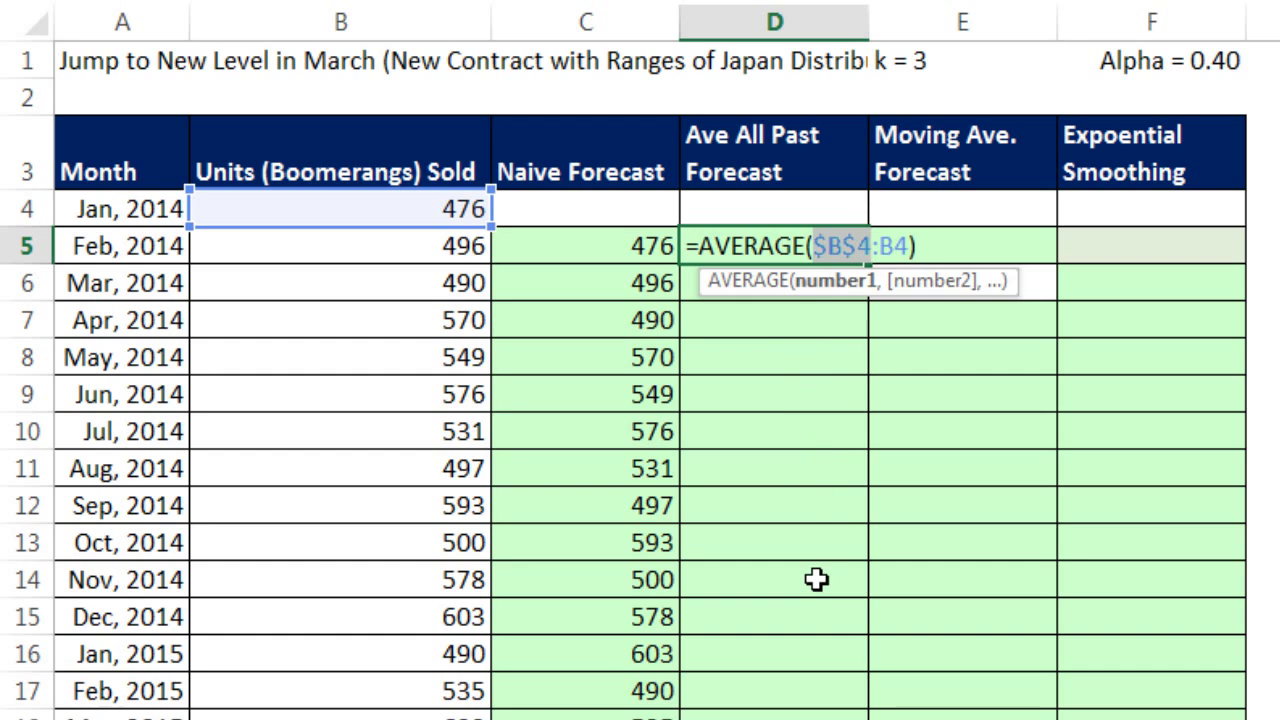
pyautogui.hotkey('ctrl', 'Return')
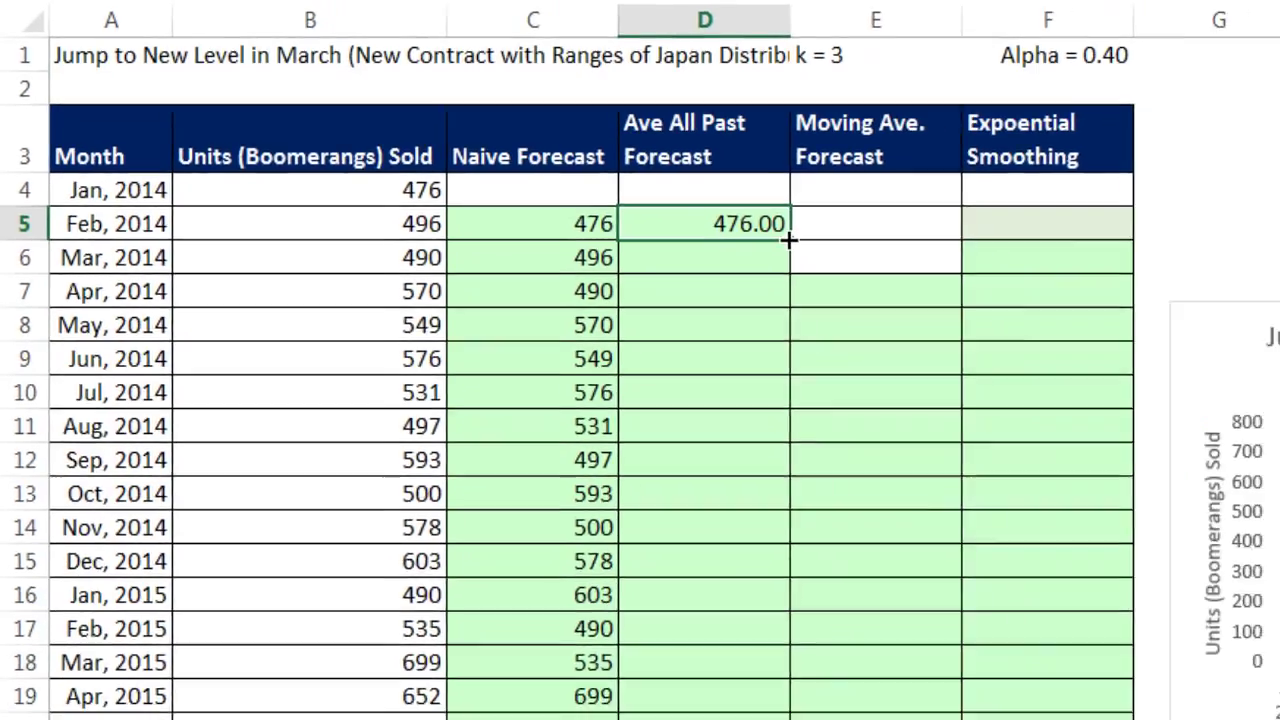
pyautogui.moveTo(789, 240); pyautogui.dragTo(534, 591)
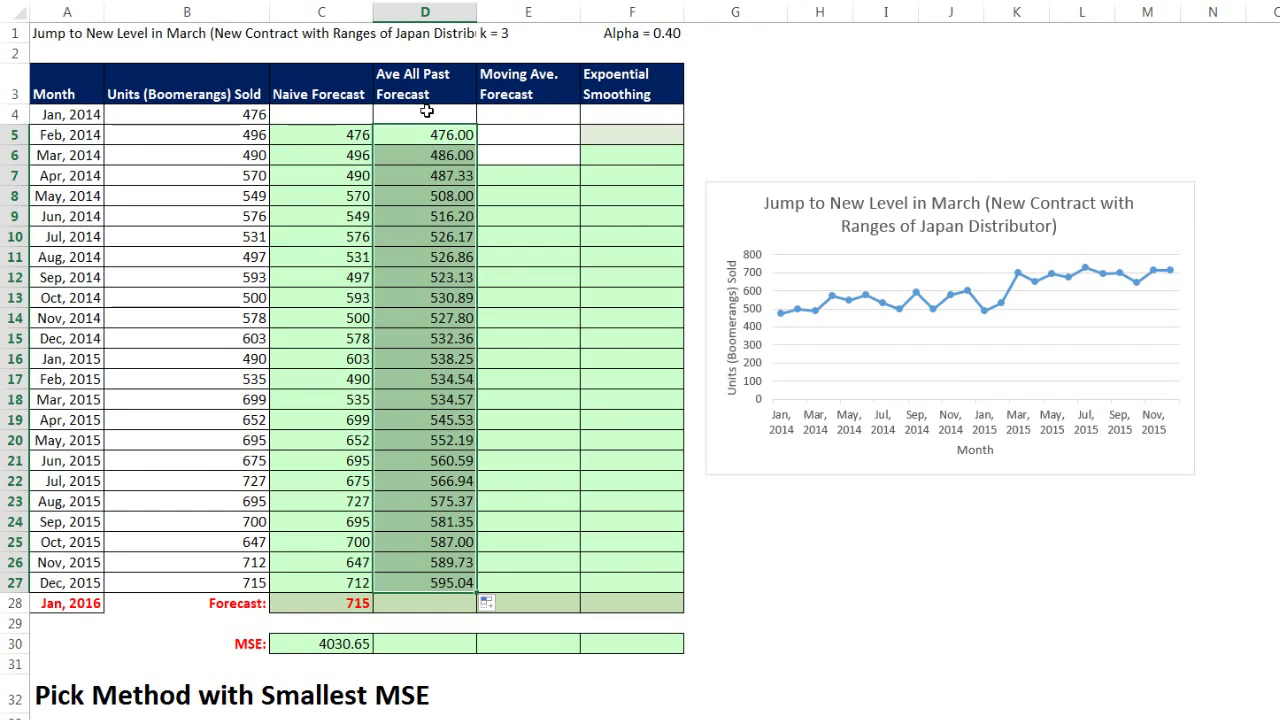
# - Inspect the copied AVERAGE formulas in D15 and D27 to check their expanding ranges, leaving them unedited
pyautogui.click(427, 344)
pyautogui.press('F2')
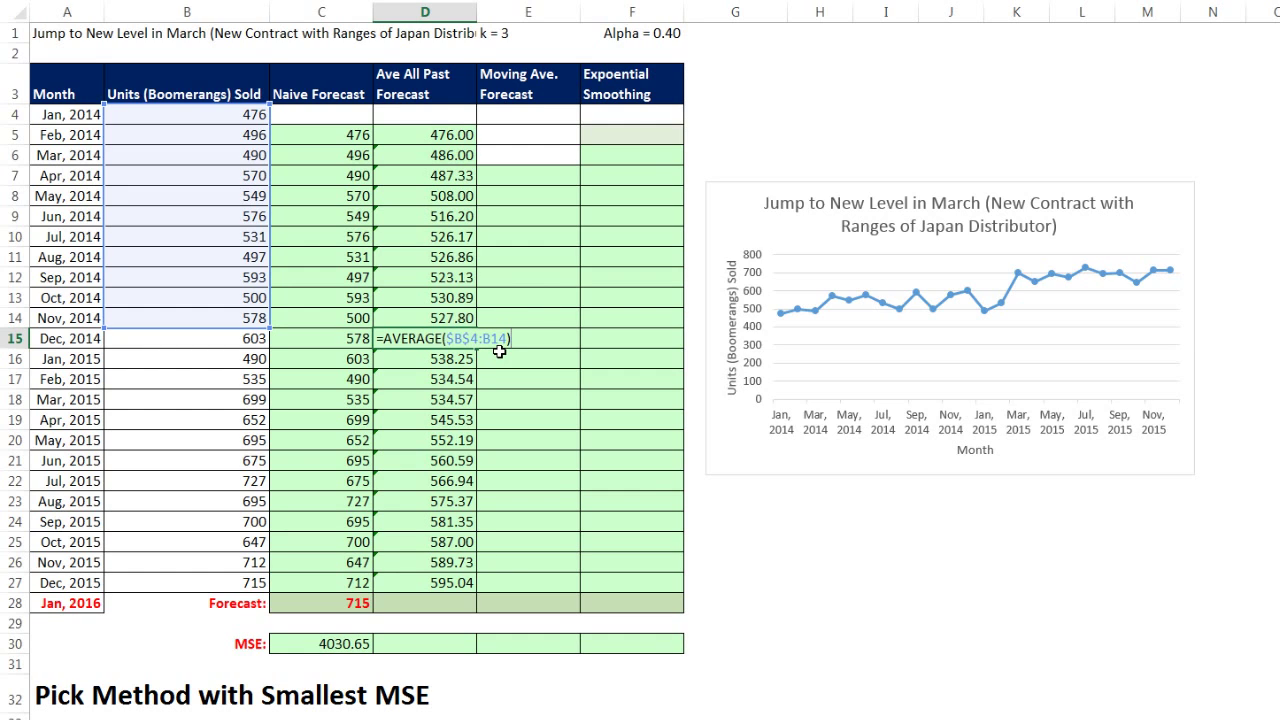
pyautogui.hotkey('ctrl', 'Return')
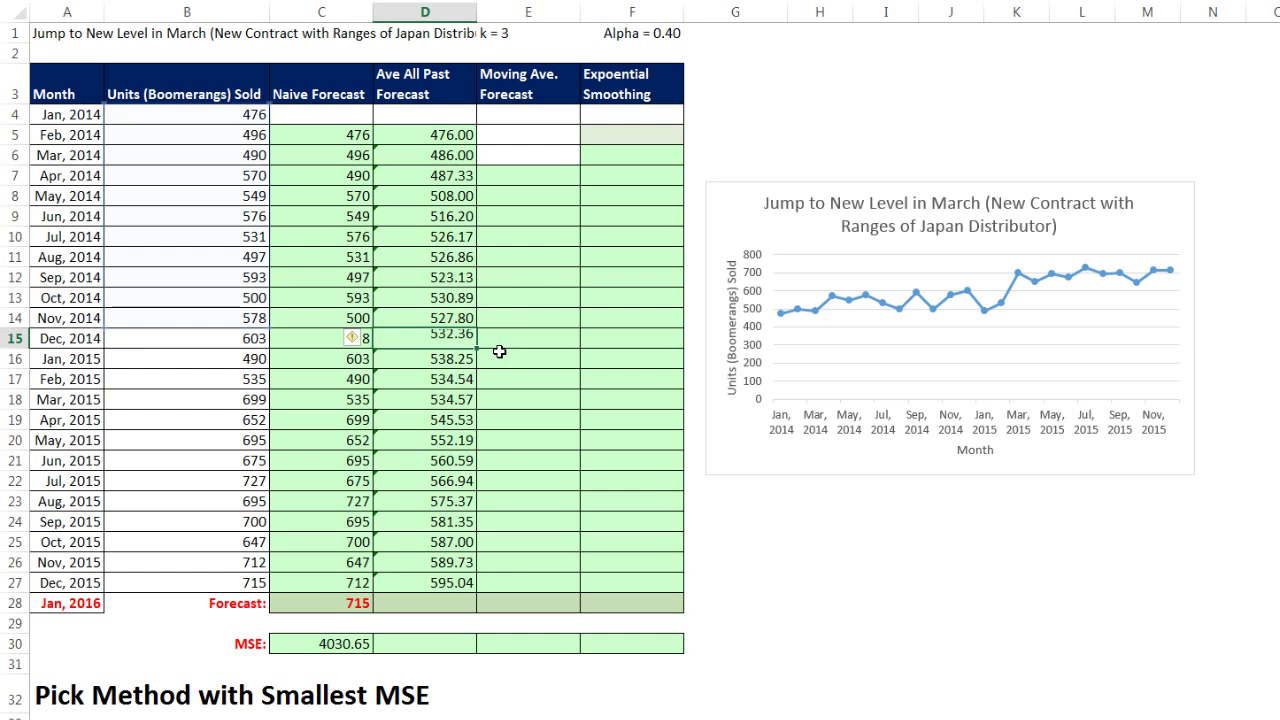
pyautogui.doubleClick(465, 583)
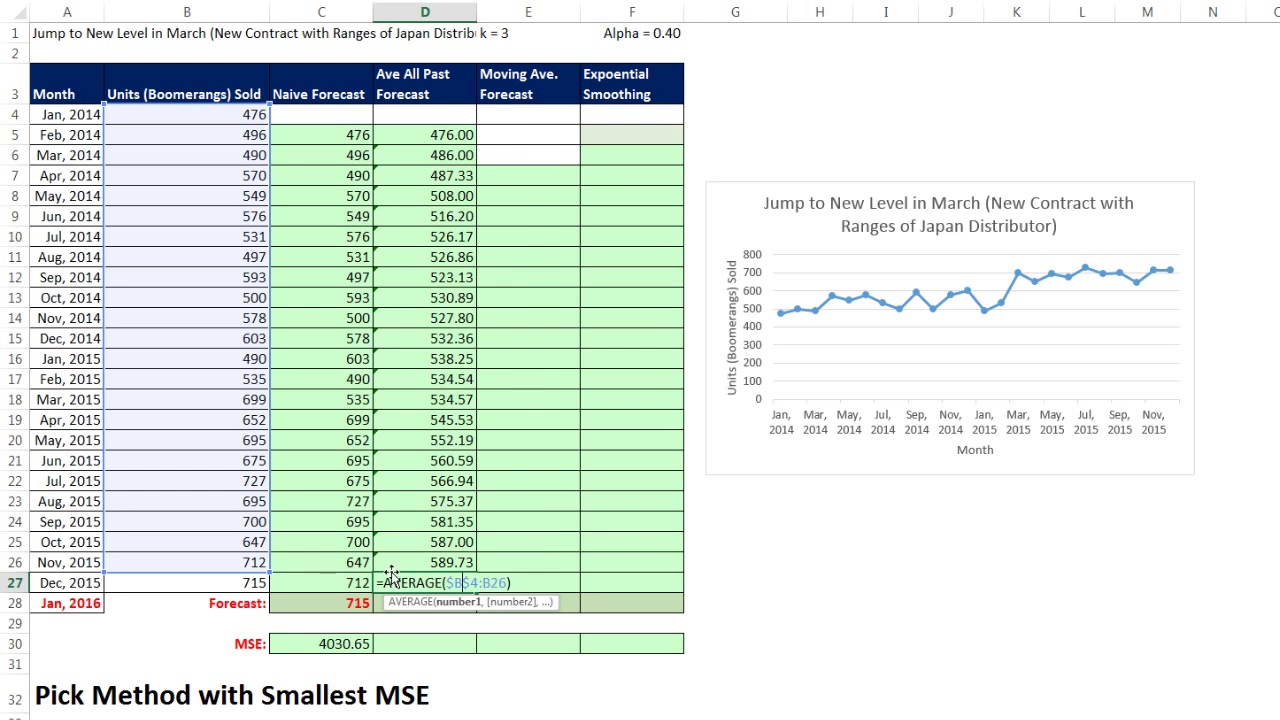
pyautogui.hotkey('ctrl', 'Return')
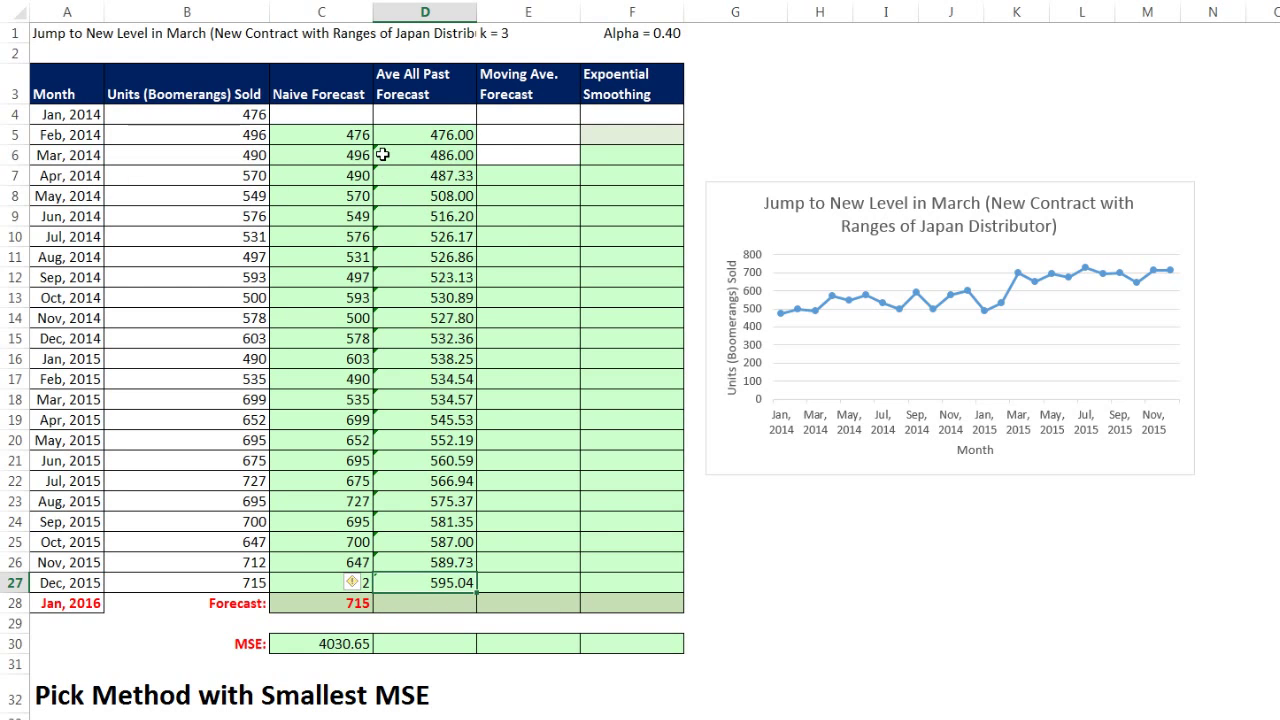
# - Ignore the omitted-adjacent-cells error for the all-past average forecasts in D6:D27
pyautogui.moveTo(400, 155); pyautogui.dragTo(397, 578)
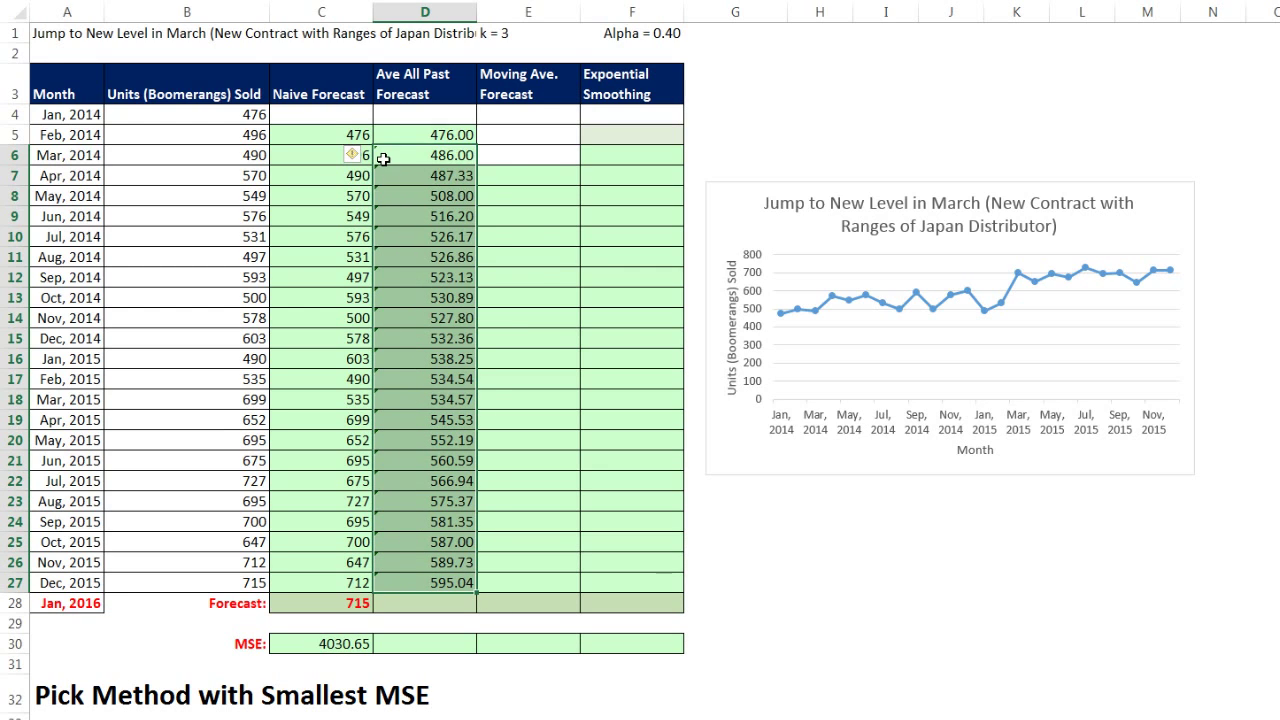
pyautogui.click(354, 156)
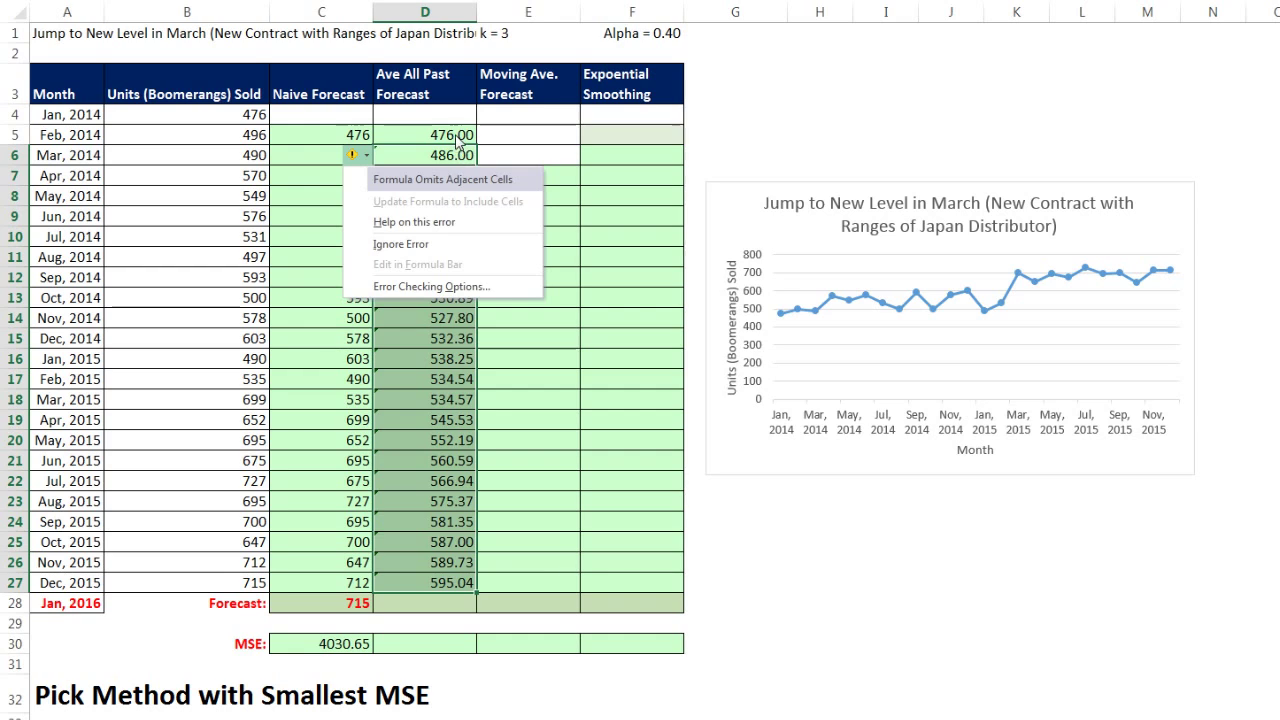
pyautogui.click(431, 244)
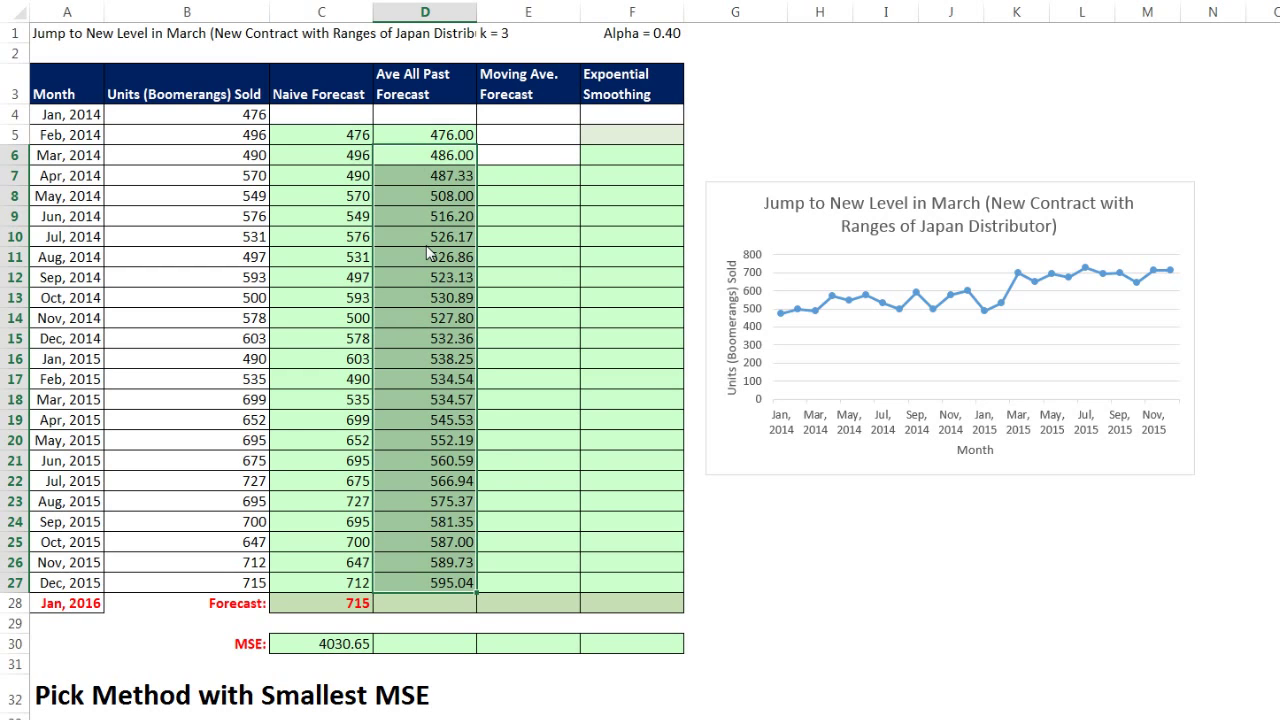
# - Extend the all-past average formula from D27 to the Jan, 2016 forecast in D28, filling without formatting
pyautogui.moveTo(476, 592); pyautogui.dragTo(476, 603)
pyautogui.click(450, 587)
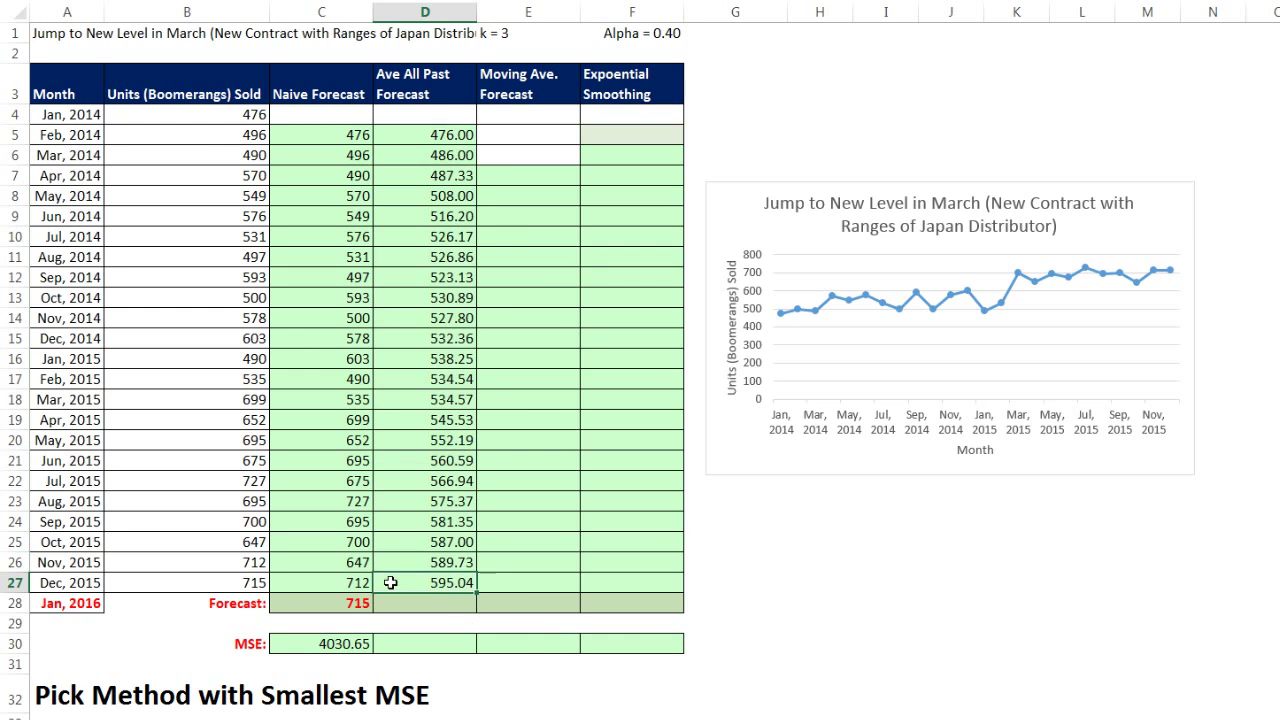
pyautogui.moveTo(478, 595); pyautogui.dragTo(474, 621)
pyautogui.click(494, 626)
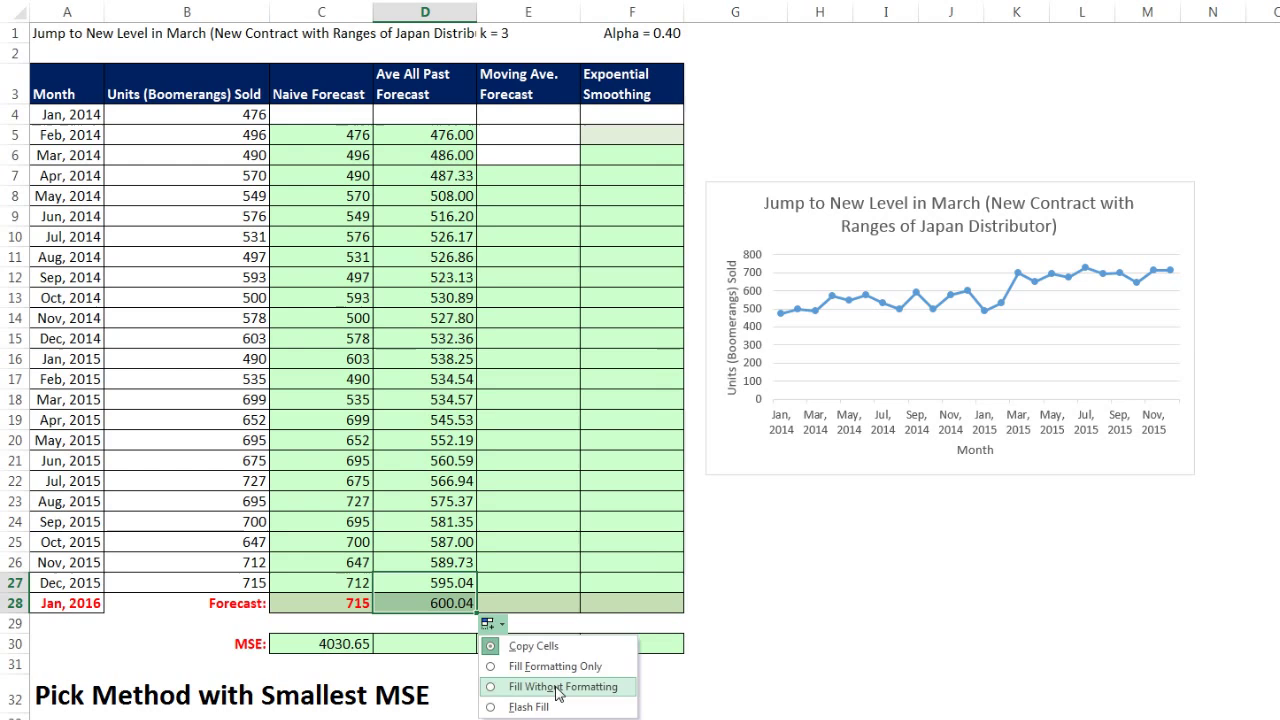
pyautogui.click(560, 688)
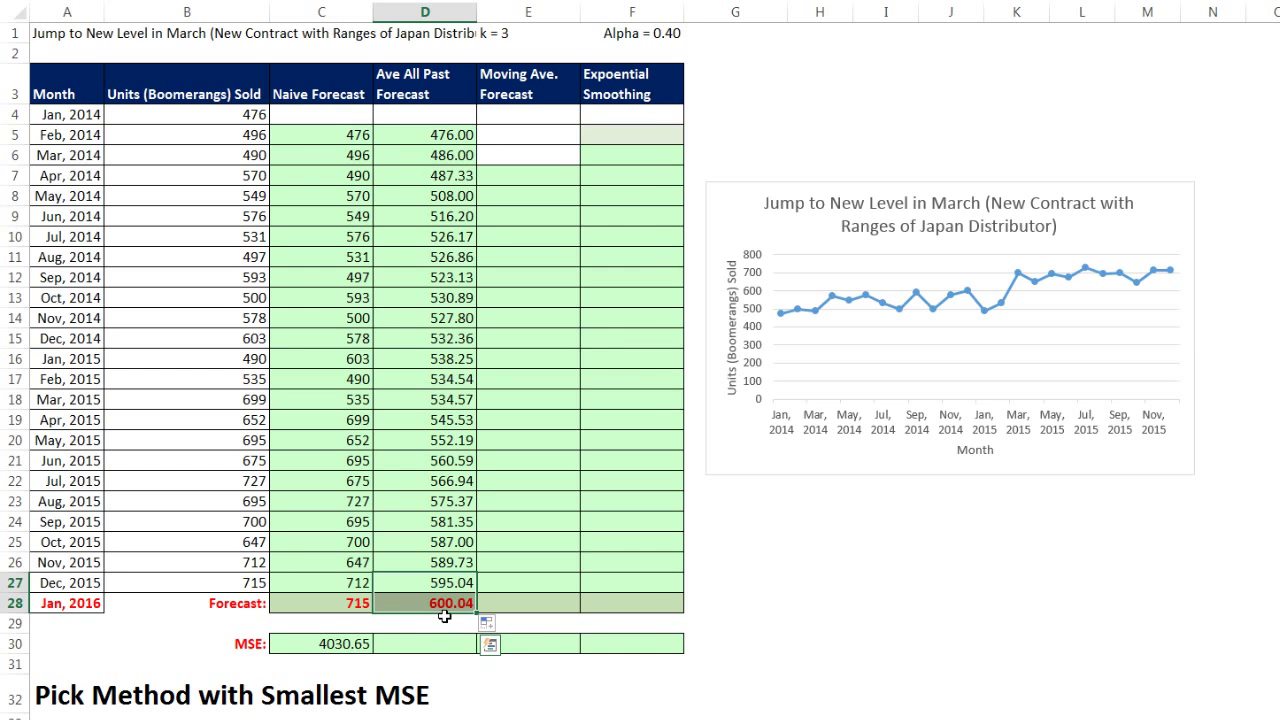
# - Copy the MSE formula from C30 to D30, and review the ranges used by the formulas in D30 and D28
pyautogui.click(345, 649)
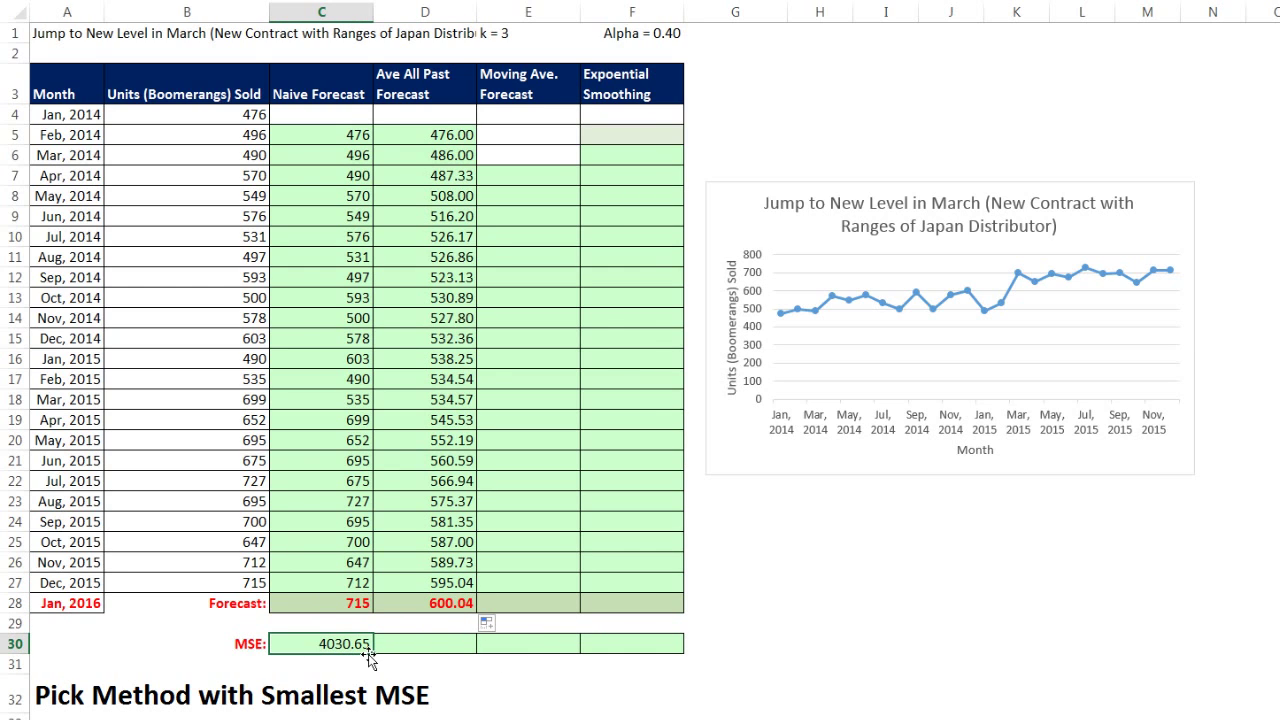
pyautogui.moveTo(375, 654); pyautogui.dragTo(455, 655)
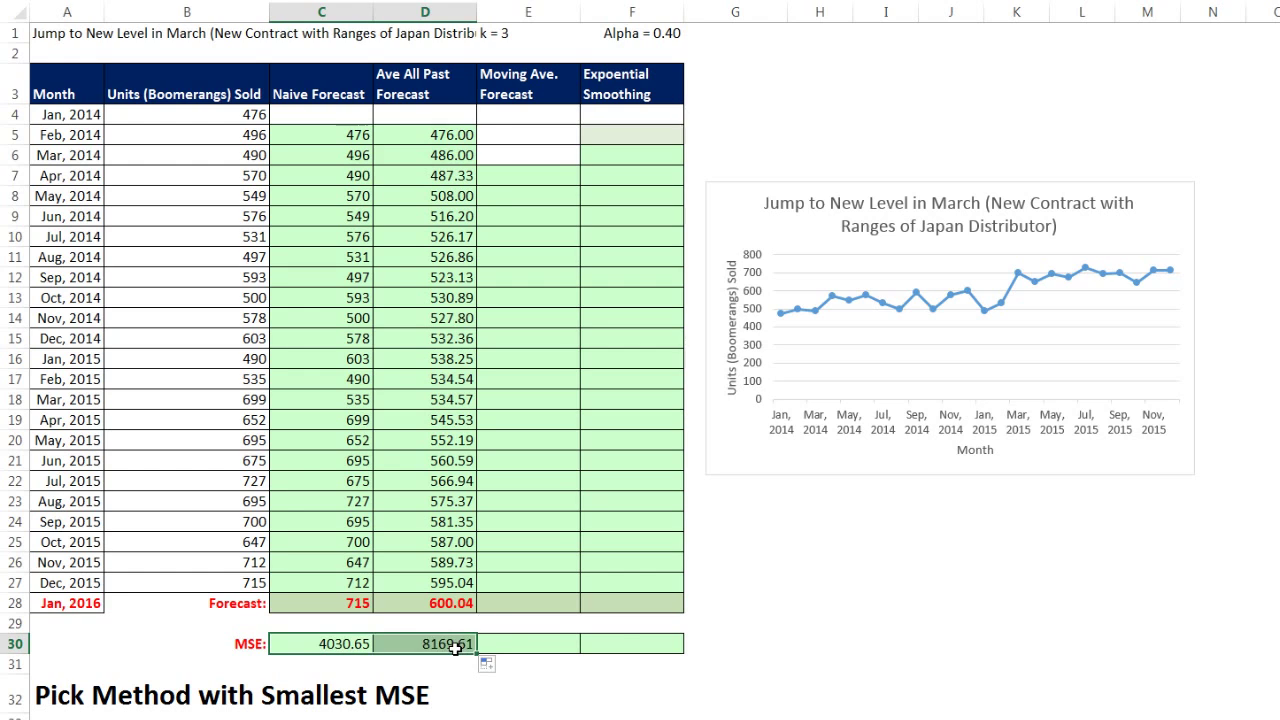
pyautogui.doubleClick(454, 654)
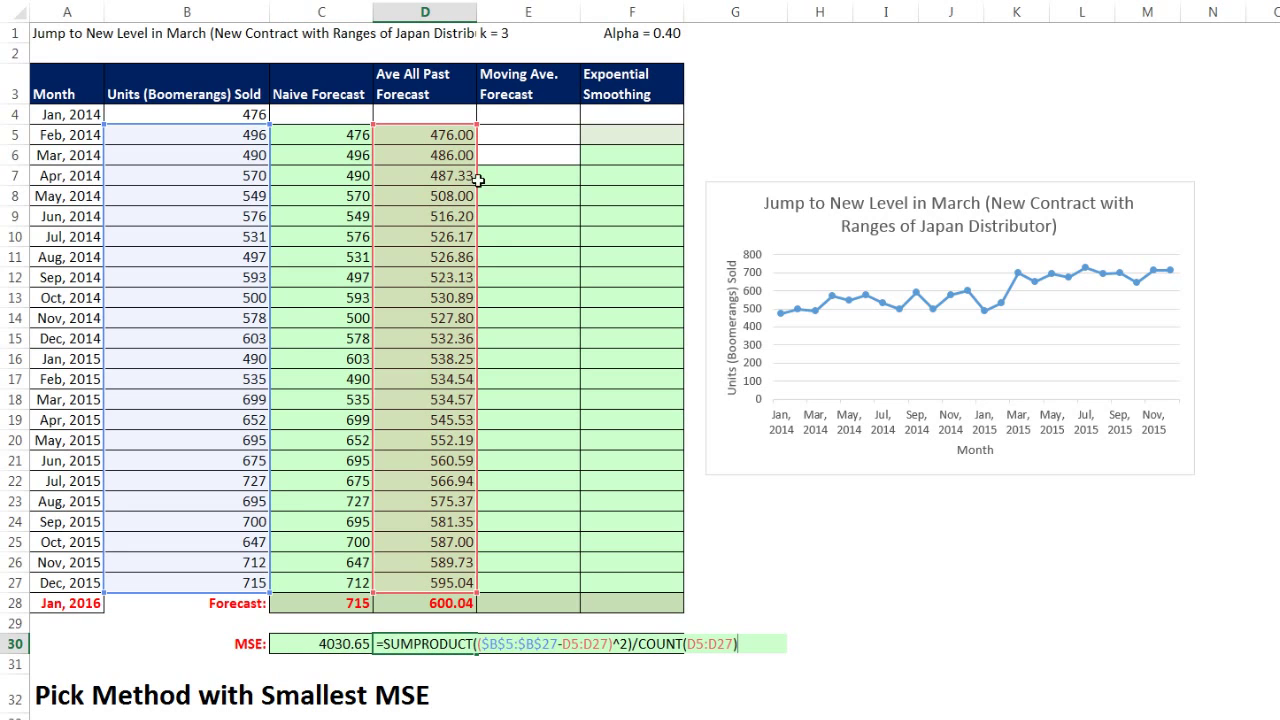
pyautogui.moveTo(459, 122); pyautogui.dragTo(459, 122)
pyautogui.hotkey('ctrl', 'Return')
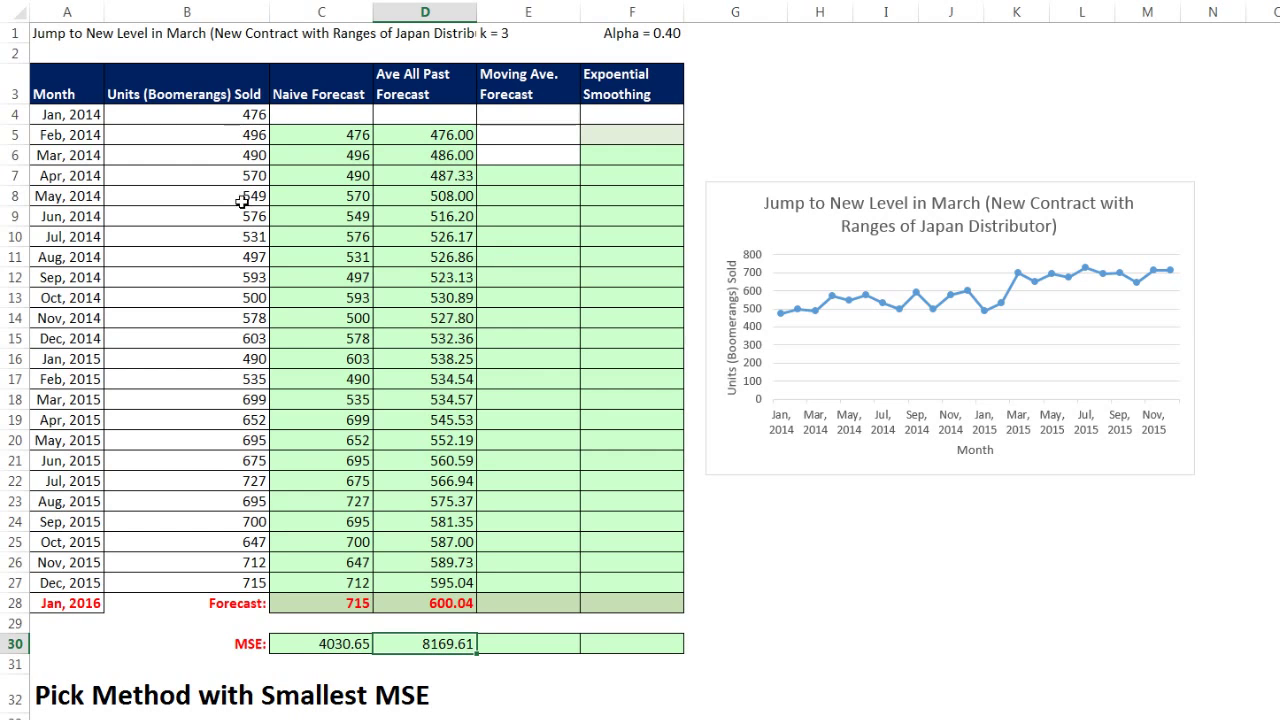
pyautogui.doubleClick(434, 598)
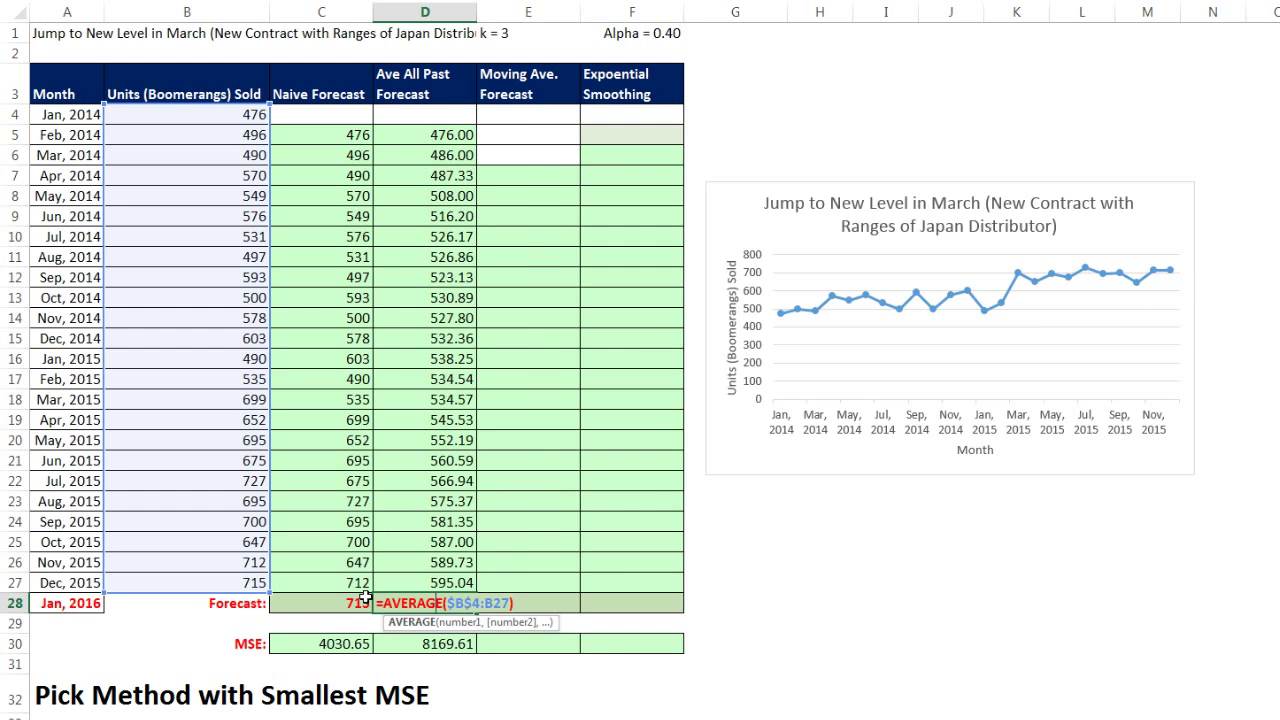
pyautogui.hotkey('ctrl', 'Return')
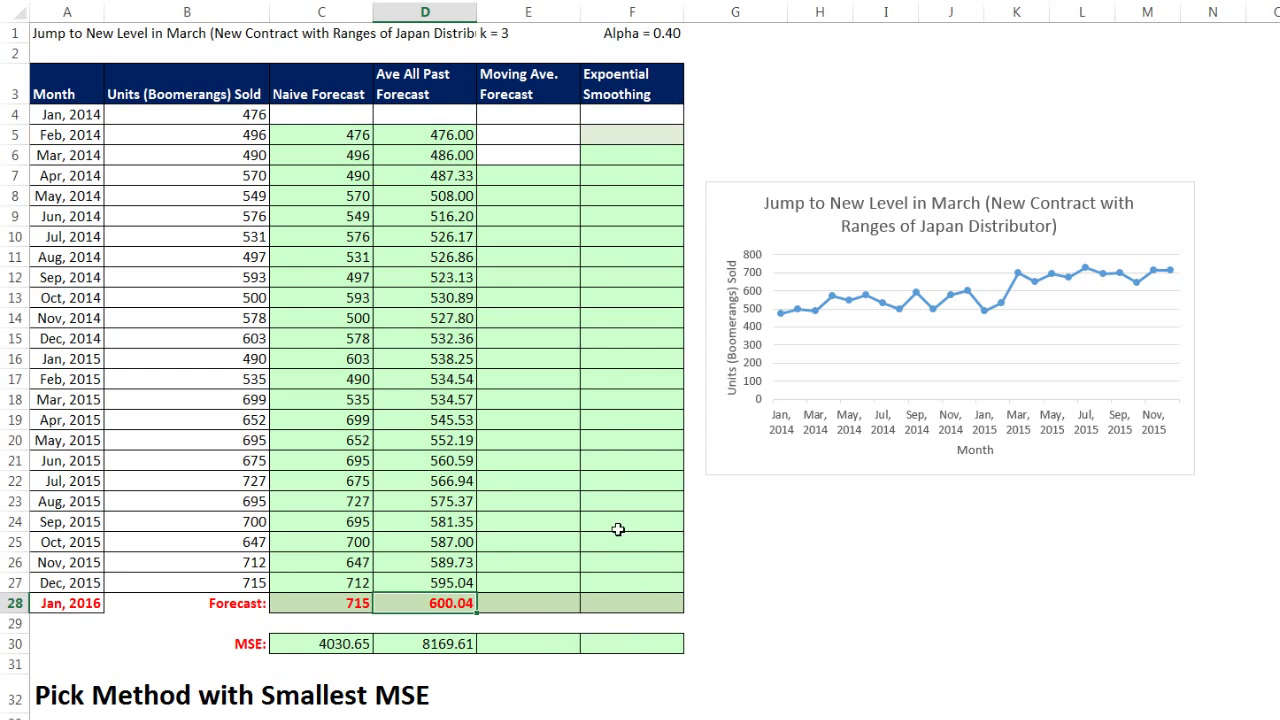
# - Enter the three-month moving average of B4:B6 in E7 with the AVERAGE function
pyautogui.click(528, 177)
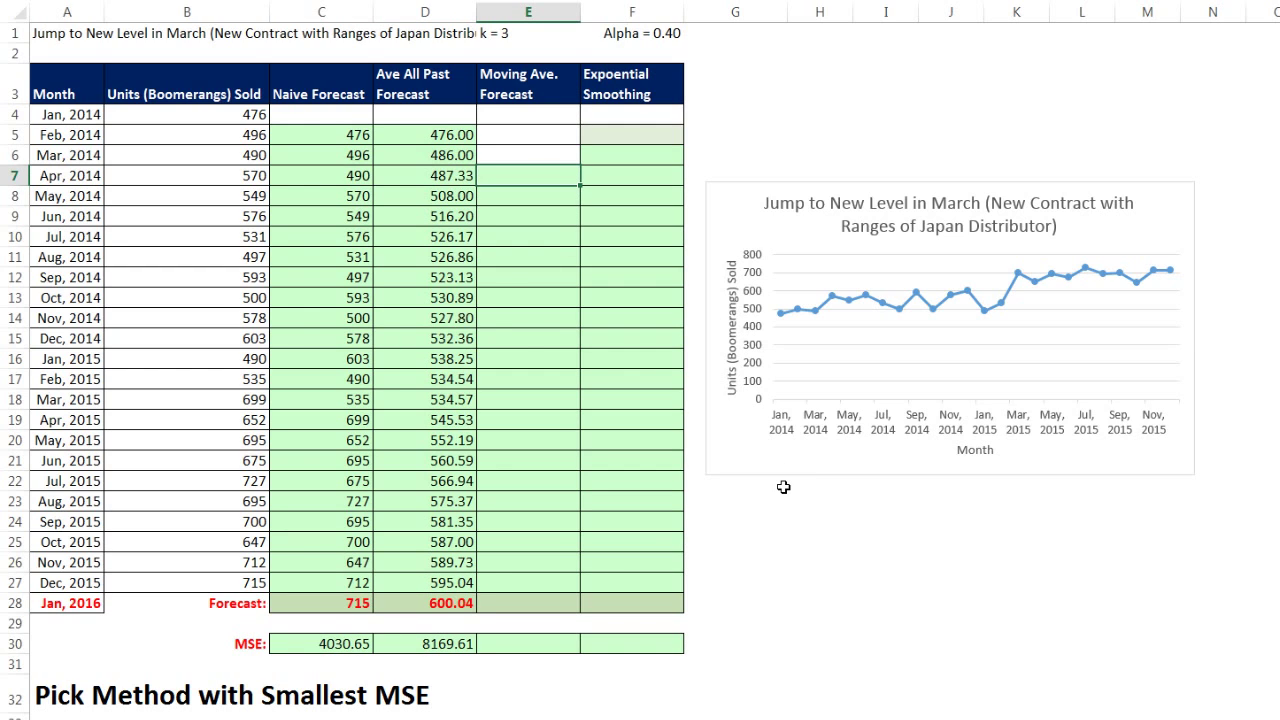
pyautogui.write('=ave')
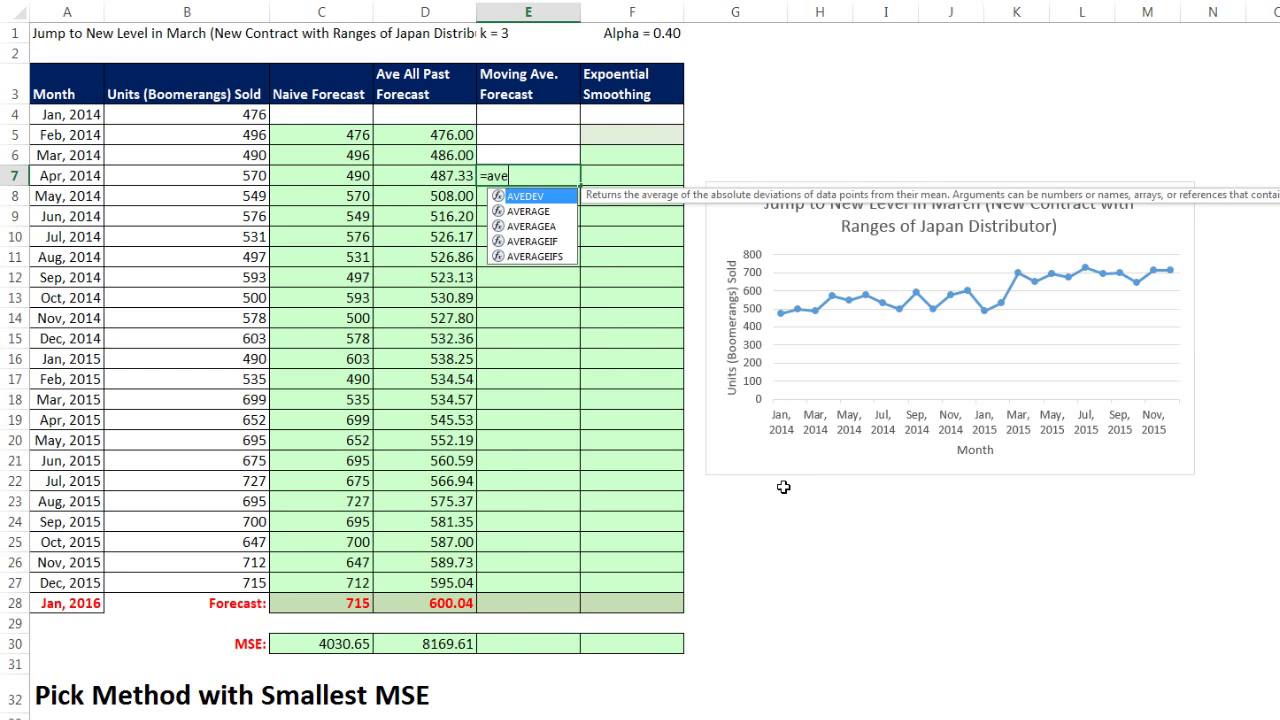
pyautogui.press('Down')
pyautogui.press('Tab')
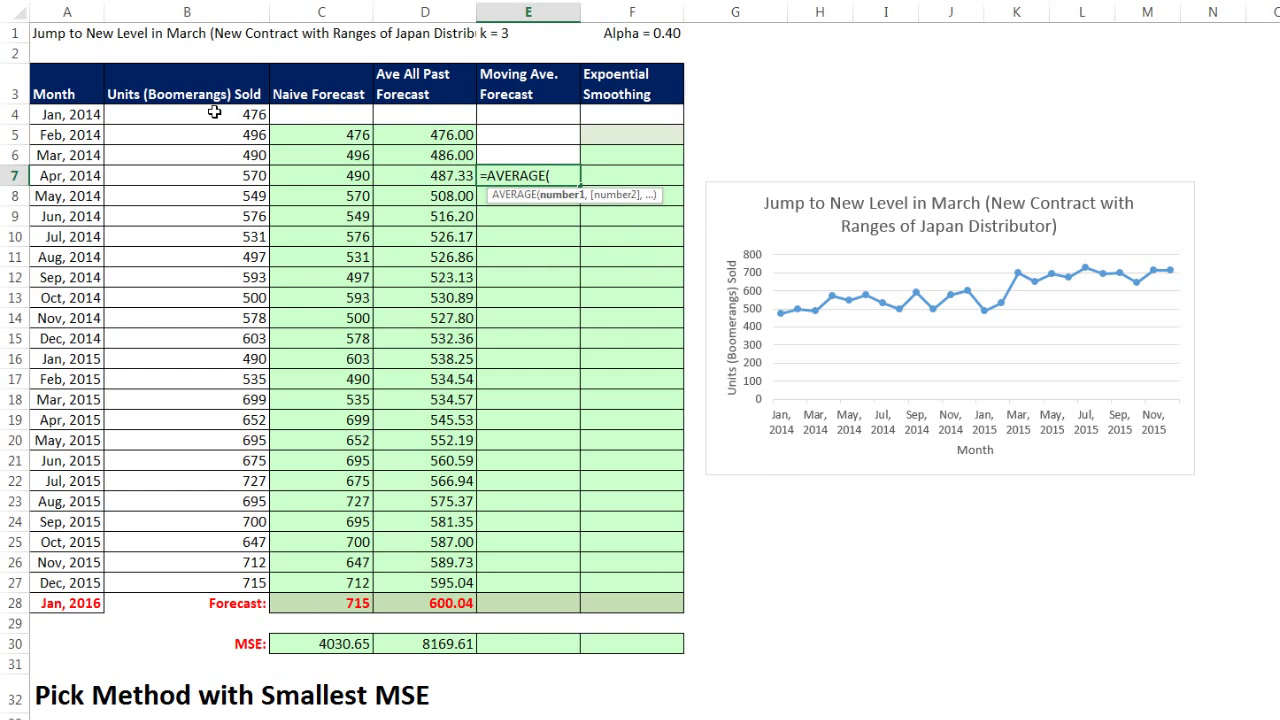
pyautogui.moveTo(214, 115); pyautogui.dragTo(230, 150)
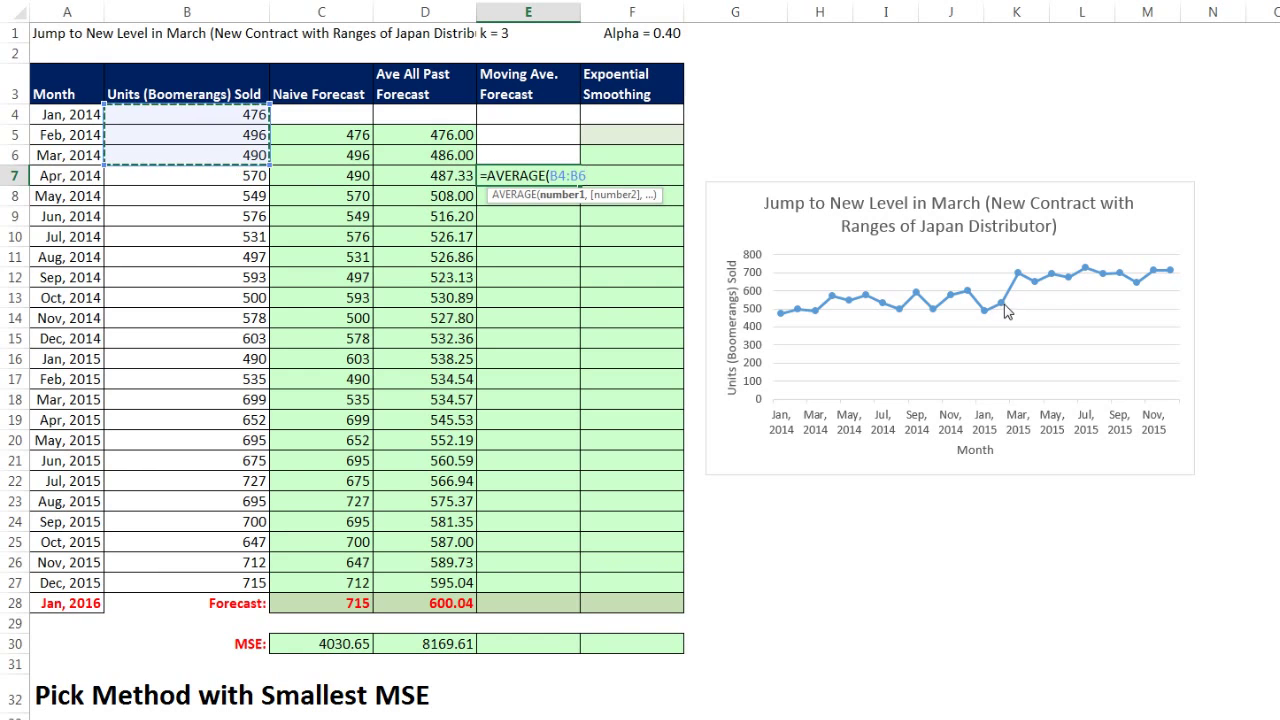
pyautogui.moveTo(1050, 286)
pyautogui.hotkey('ctrl', 'Return')
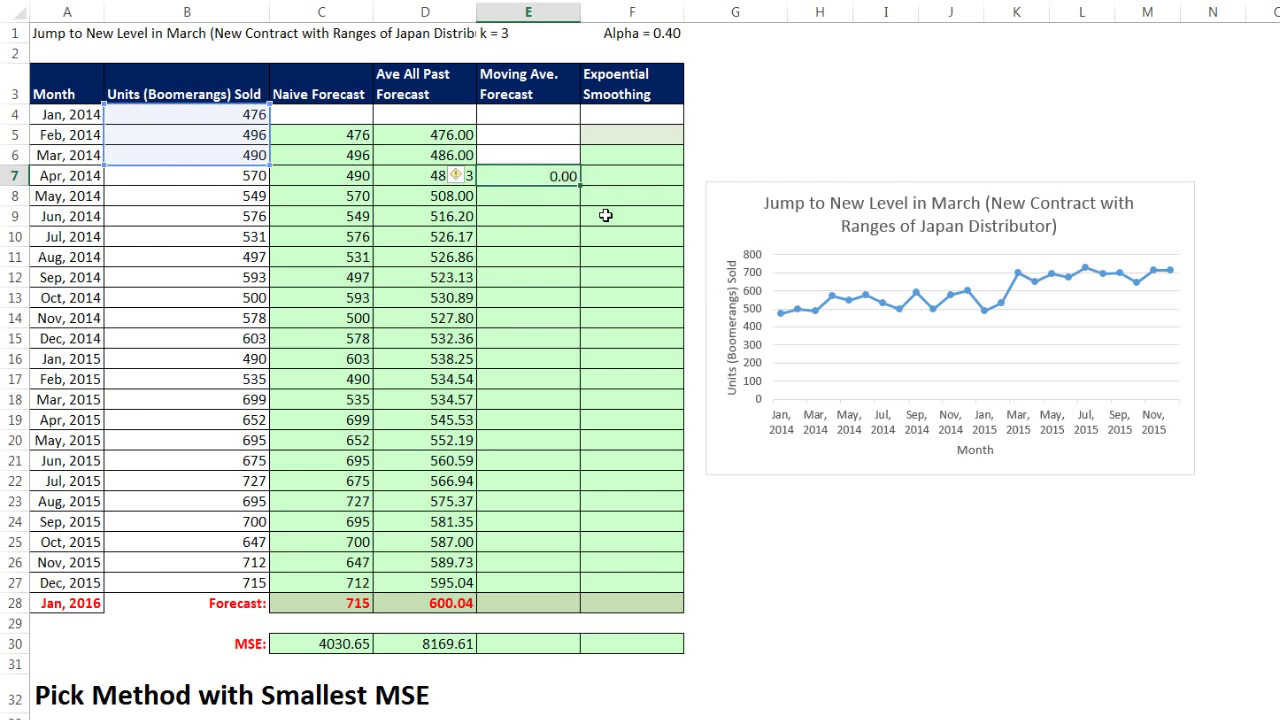
# - Copy the moving average formula from E7 down through E28, filling without formatting
pyautogui.moveTo(581, 186); pyautogui.dragTo(592, 612)
pyautogui.click(594, 625)
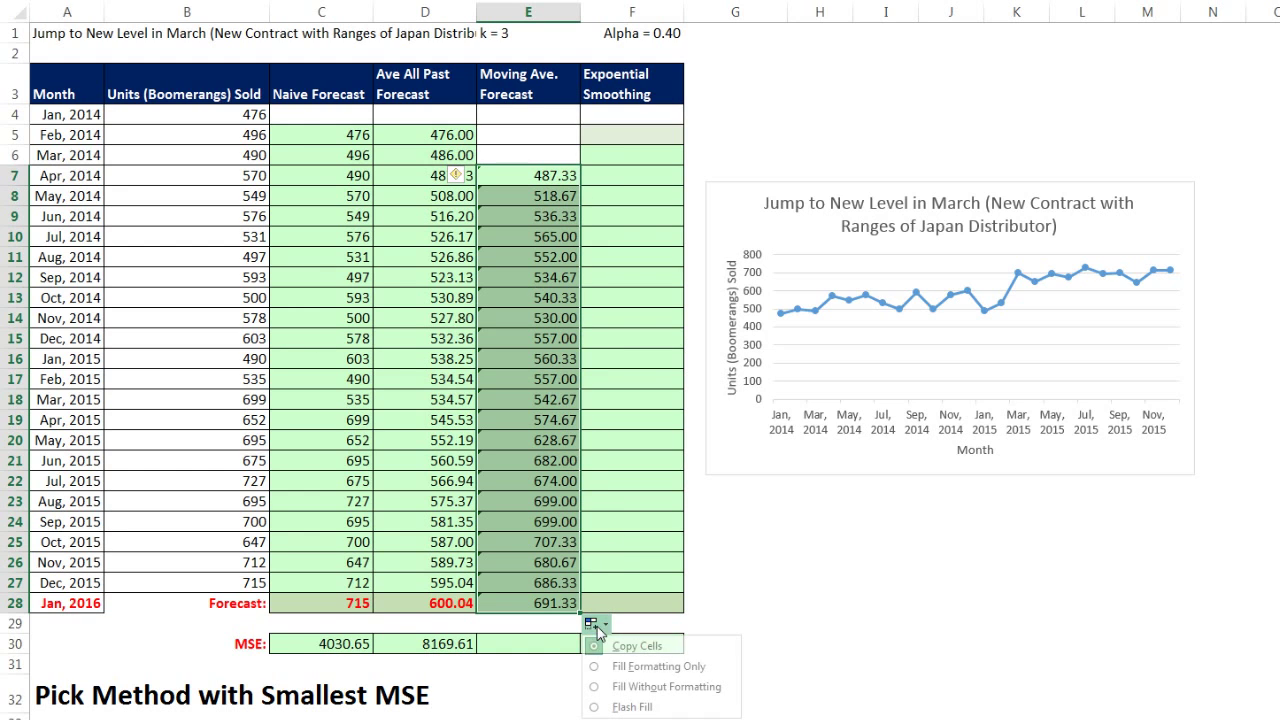
pyautogui.click(639, 689)
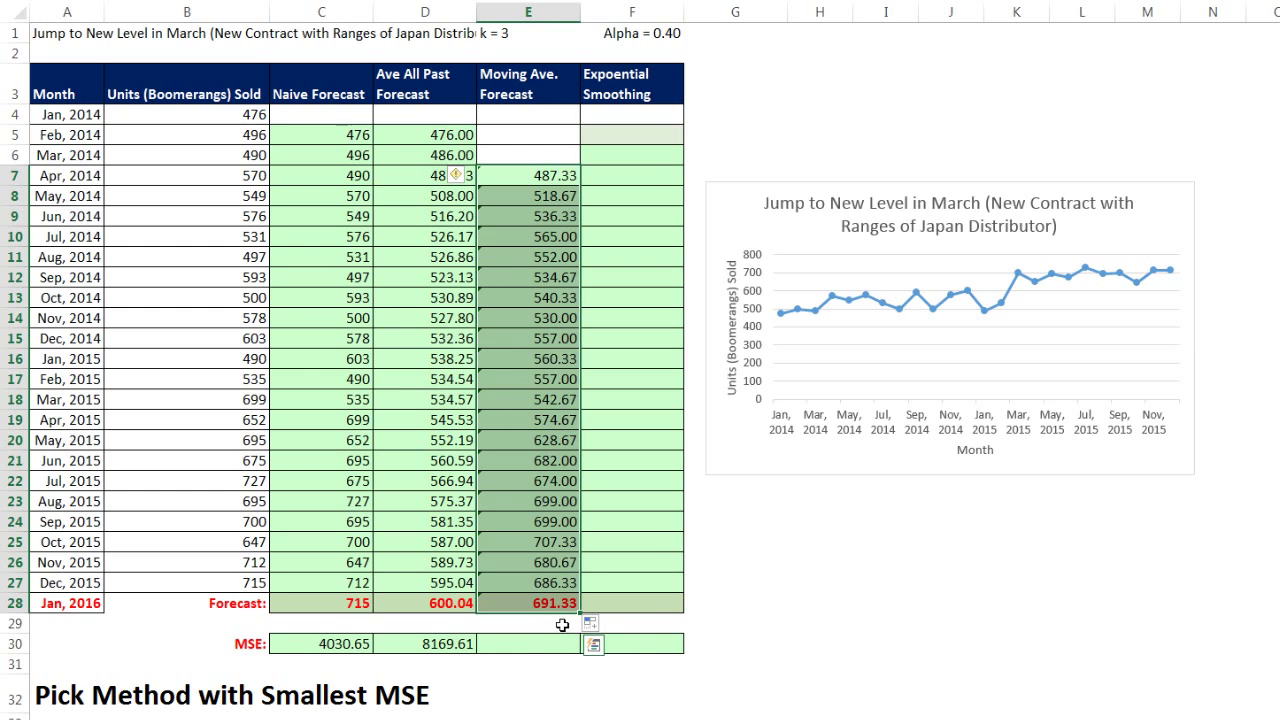
# - Turn off background error checking in the error checking options for formulas
pyautogui.click(460, 185)
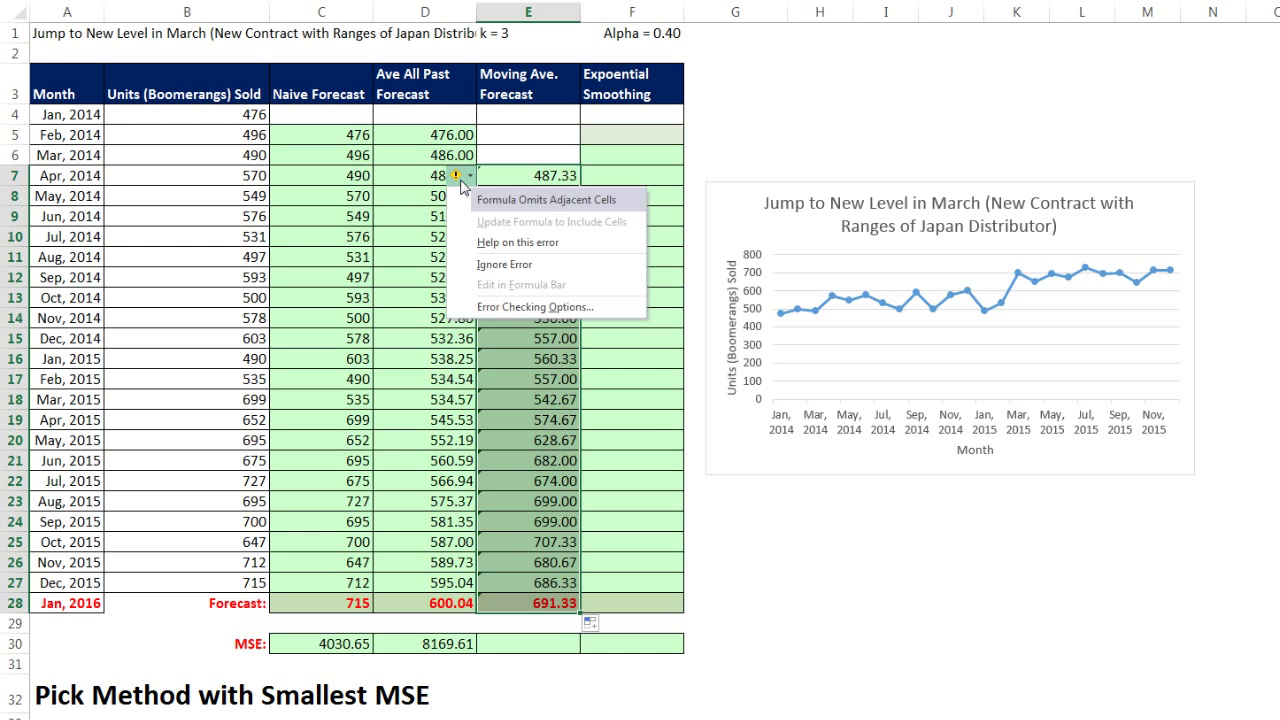
pyautogui.click(501, 310)
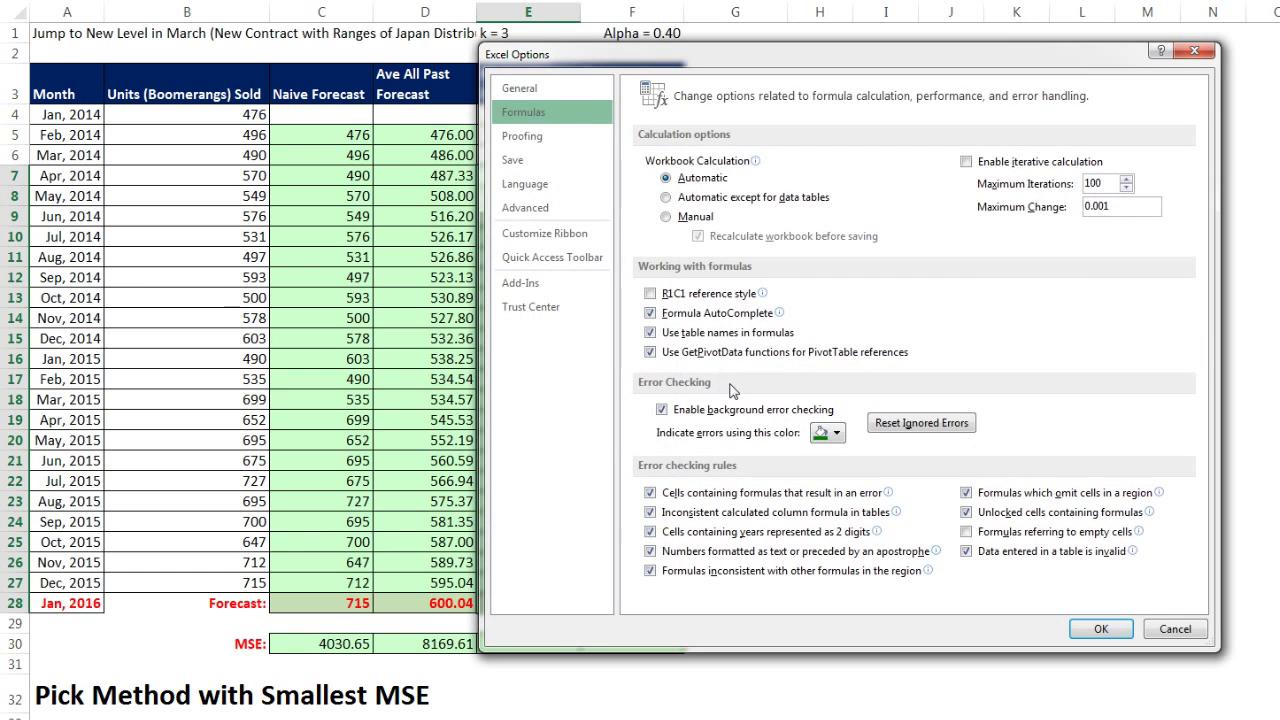
pyautogui.click(663, 411)
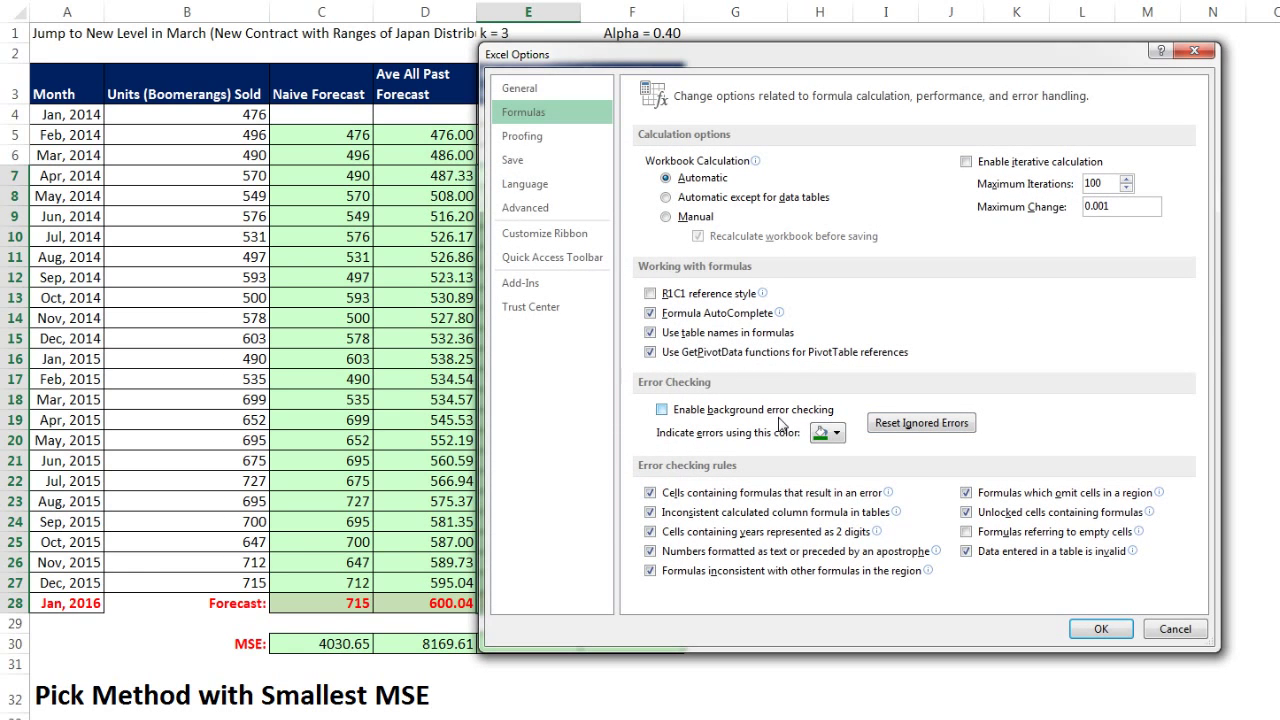
pyautogui.click(1110, 634)
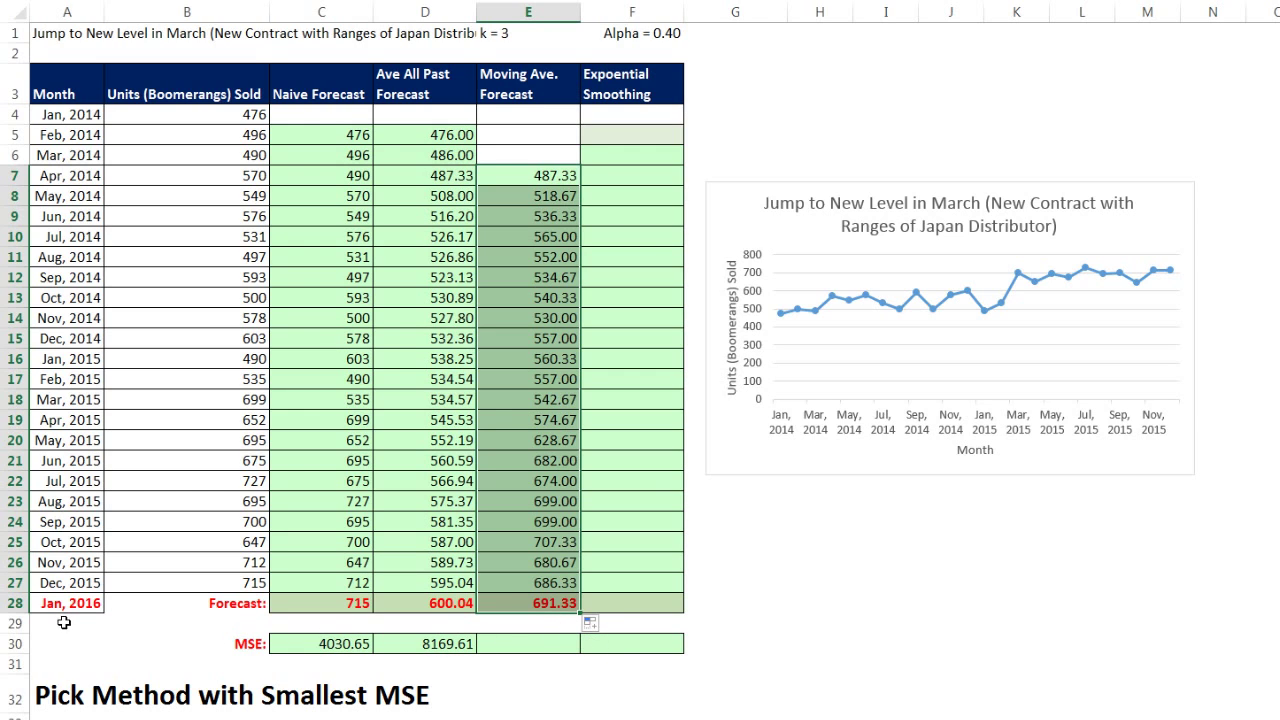
# - Copy the MSE formula from D30 to E30 and move its range starts to row 7, using $B$7:$B$27 and E7:E27
pyautogui.click(427, 645)
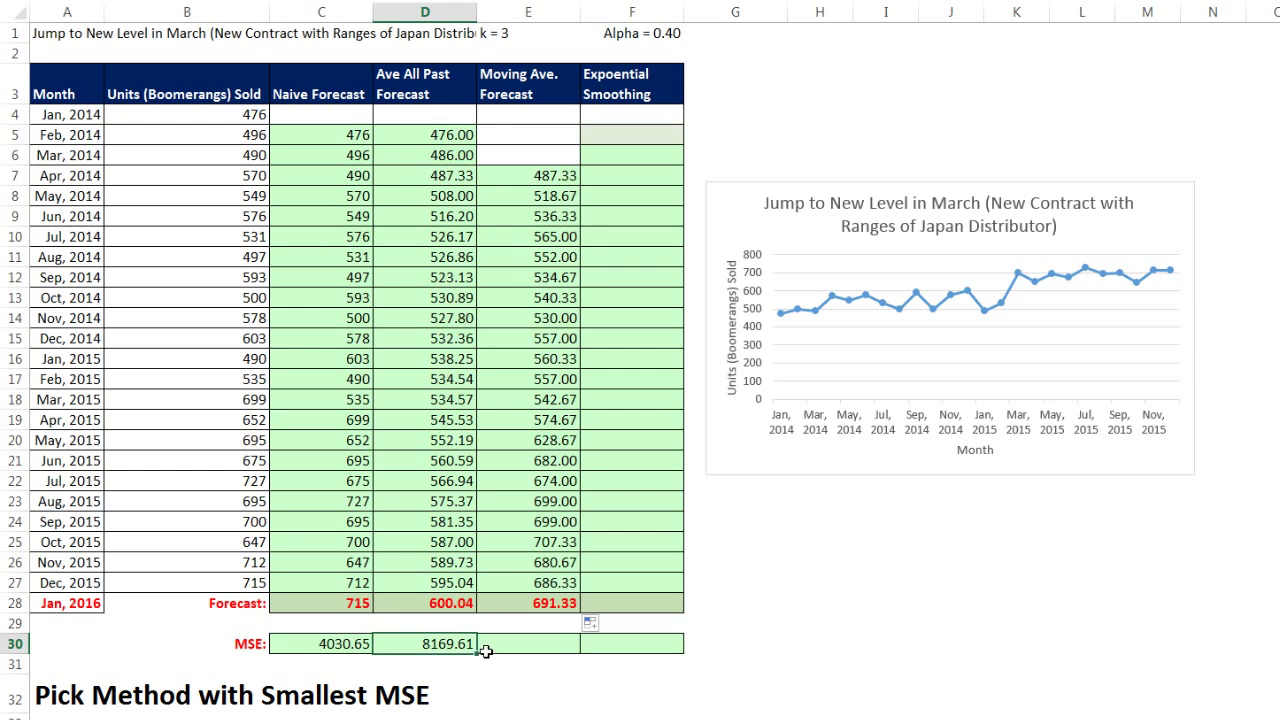
pyautogui.moveTo(477, 655); pyautogui.dragTo(545, 662)
pyautogui.press('F2')
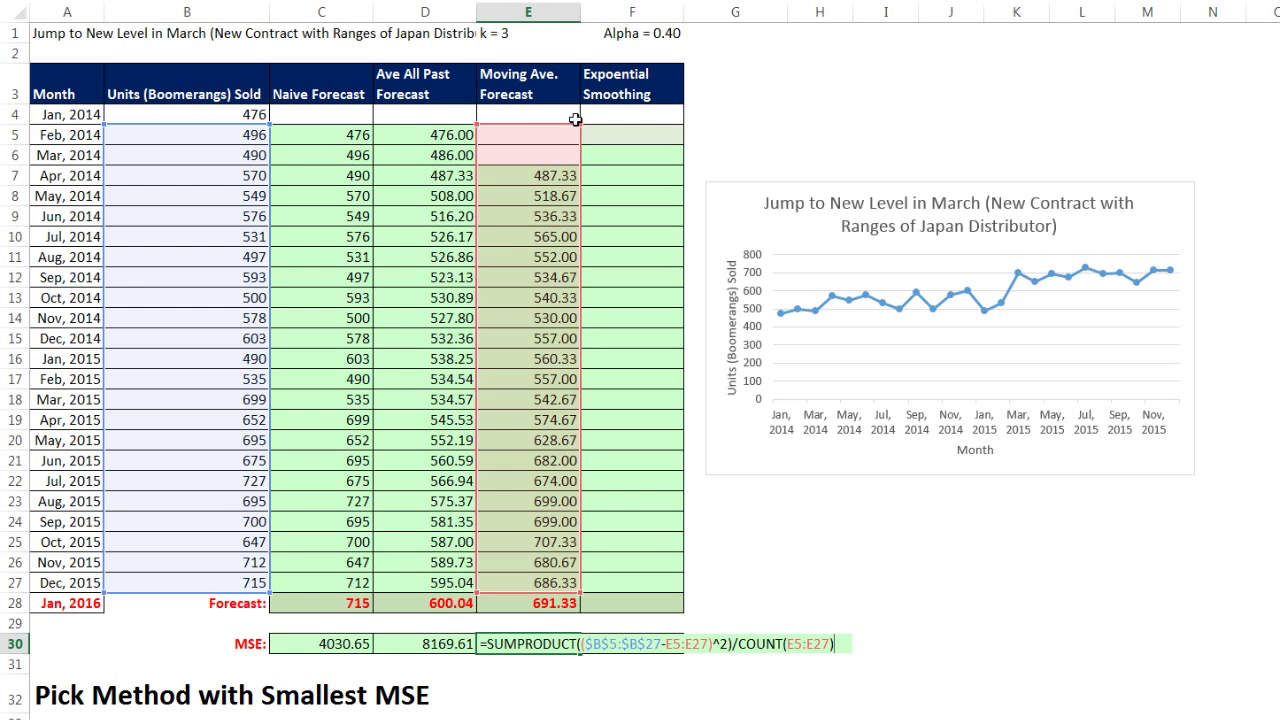
pyautogui.moveTo(578, 123); pyautogui.dragTo(578, 165)
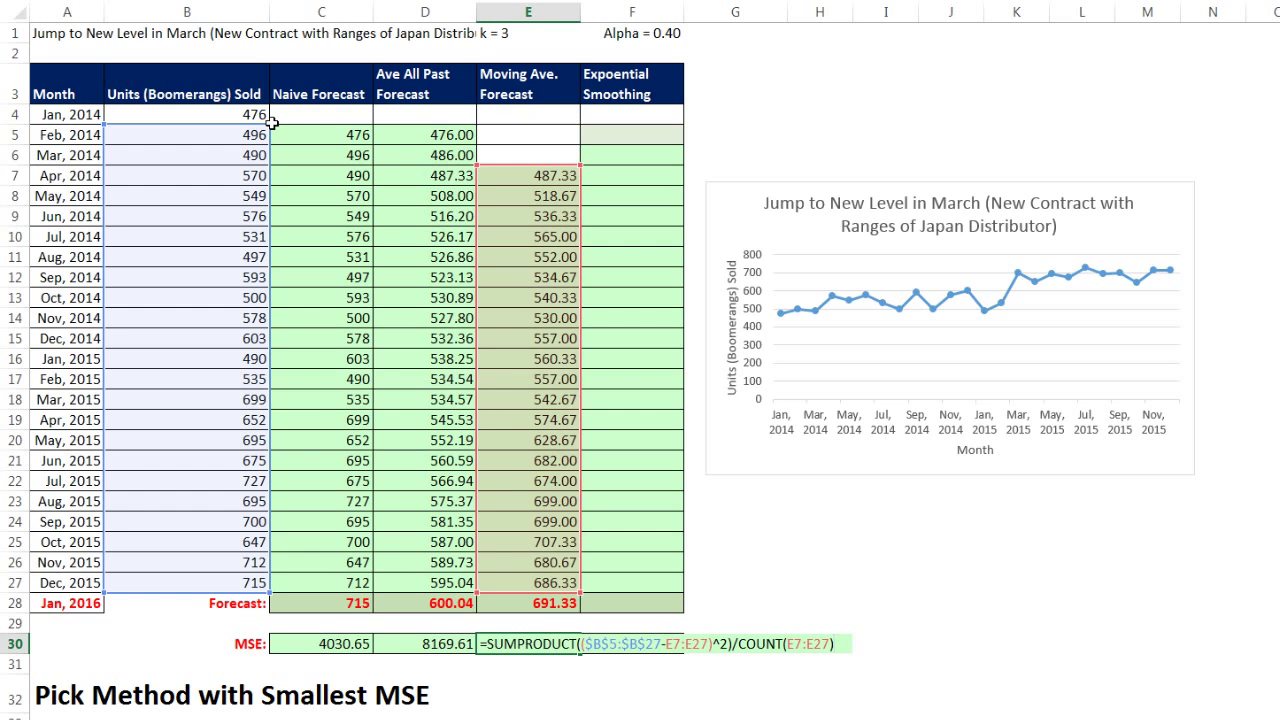
pyautogui.moveTo(270, 124); pyautogui.dragTo(270, 170)
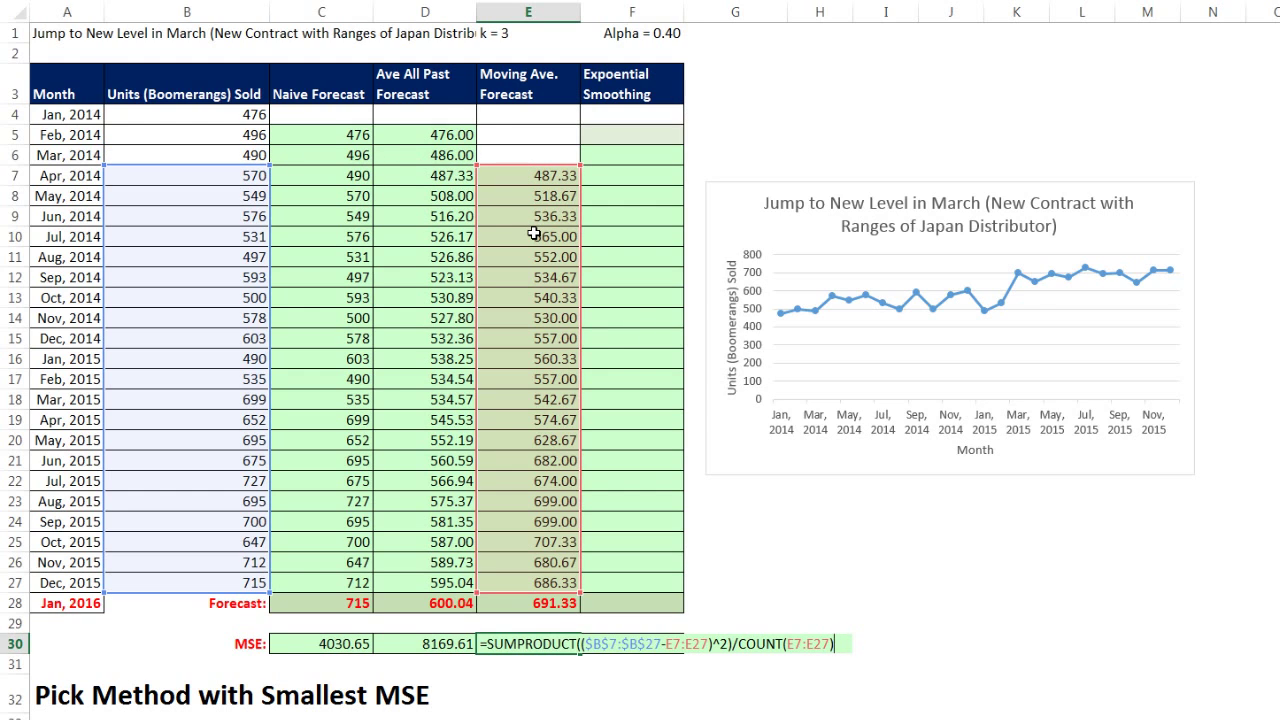
pyautogui.hotkey('ctrl', 'Return')
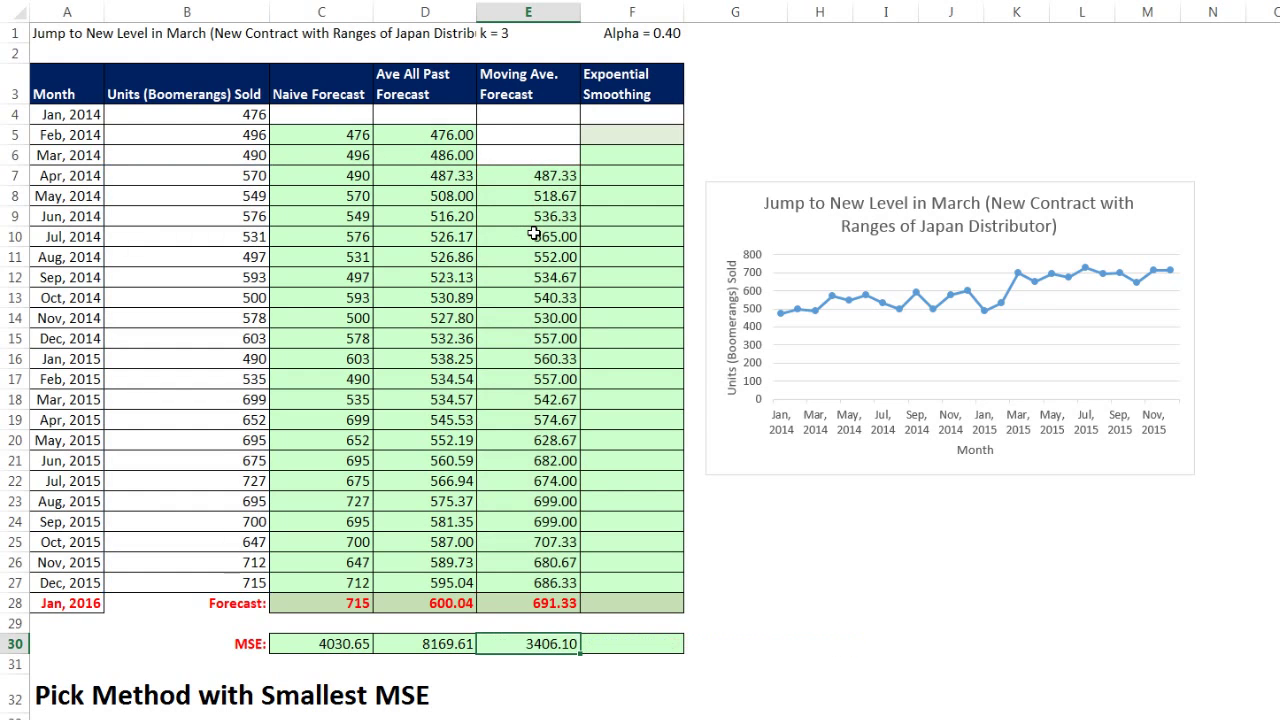
pyautogui.click(540, 606)
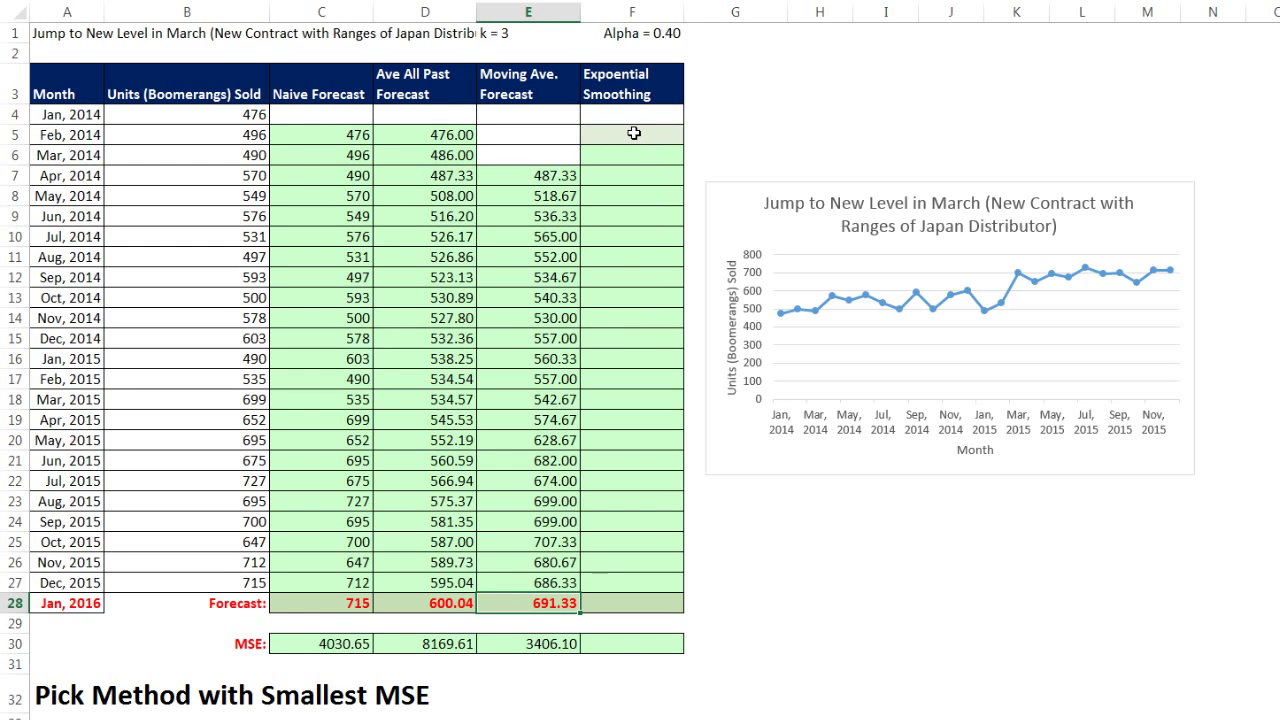
# - Start the exponential smoothing forecast in F5 with the formula =B4
pyautogui.click(631, 134)
pyautogui.write('=')
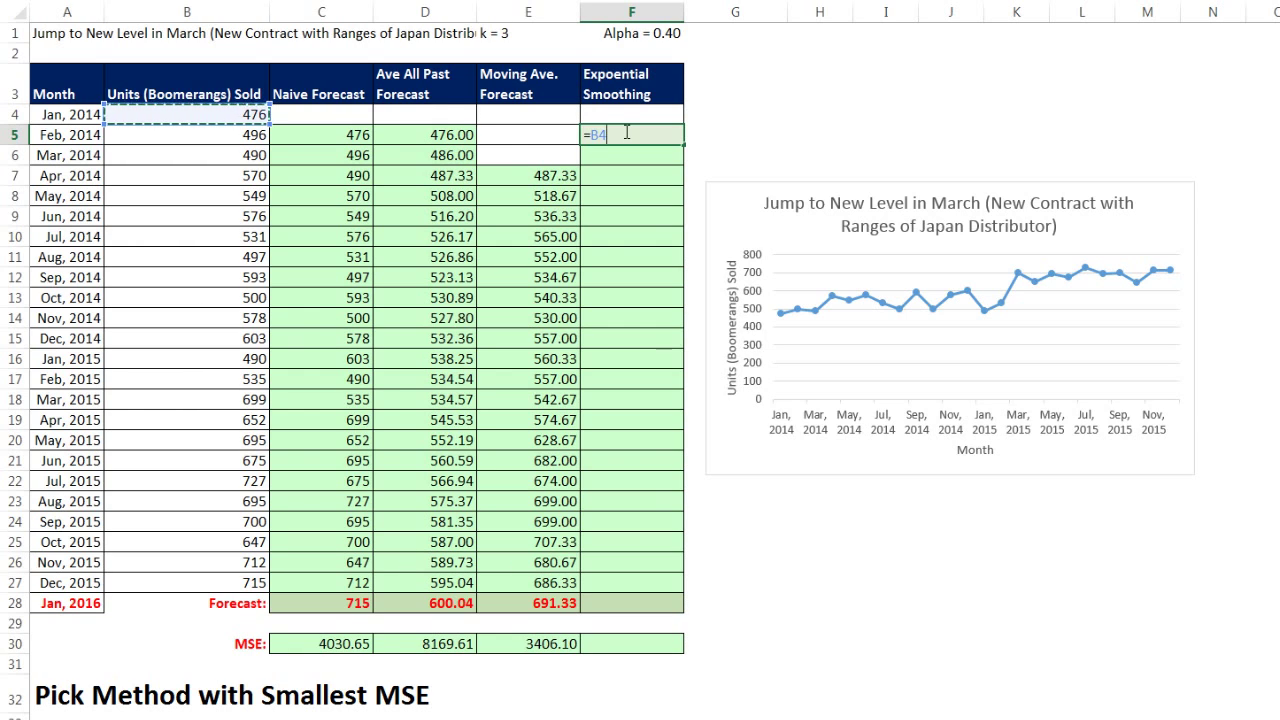
pyautogui.press('Return')
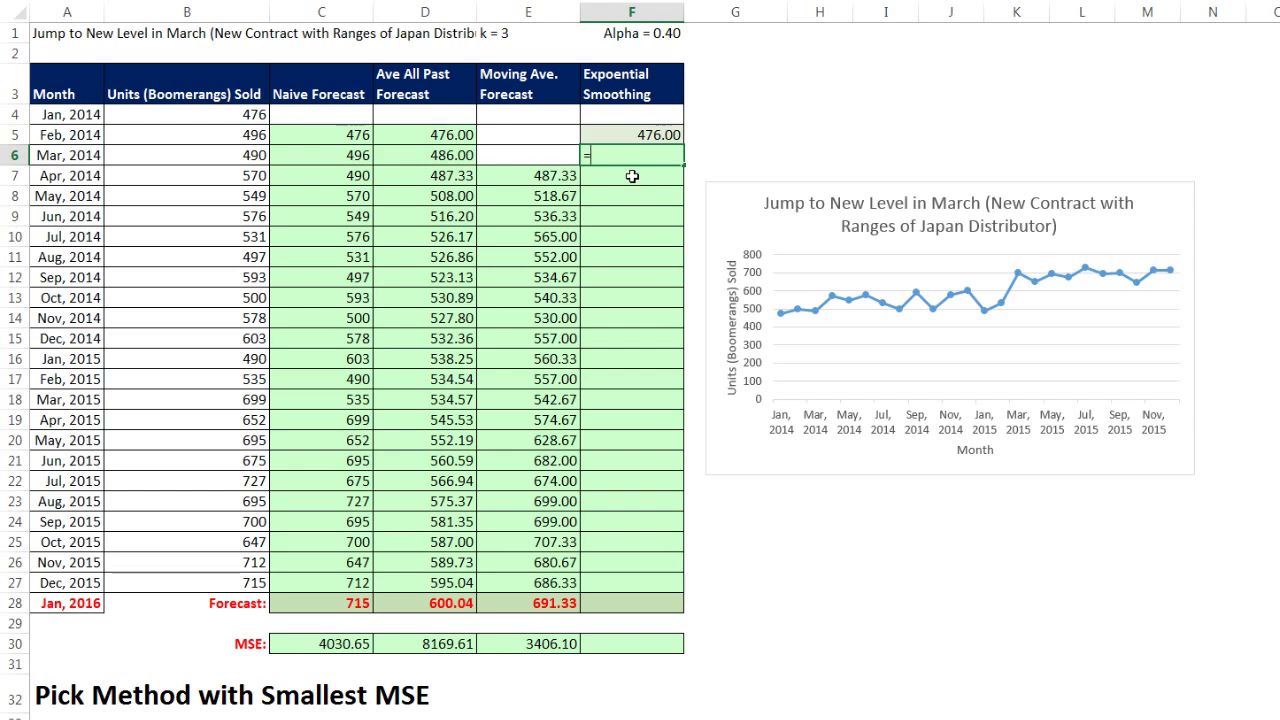
# - Enter the exponential smoothing formula =B5*$F$1+F5*(1-$F$1) in F6, with the alpha cell locked as an absolute reference
pyautogui.click(258, 134)
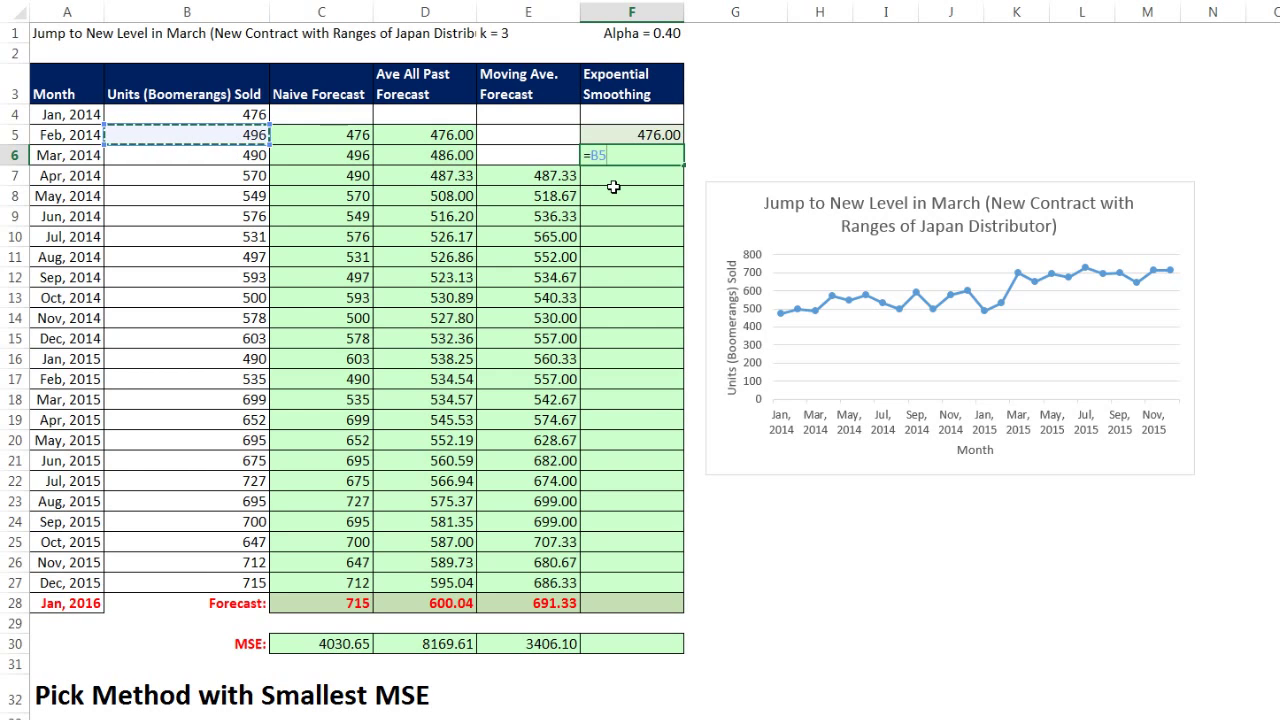
pyautogui.write('*')
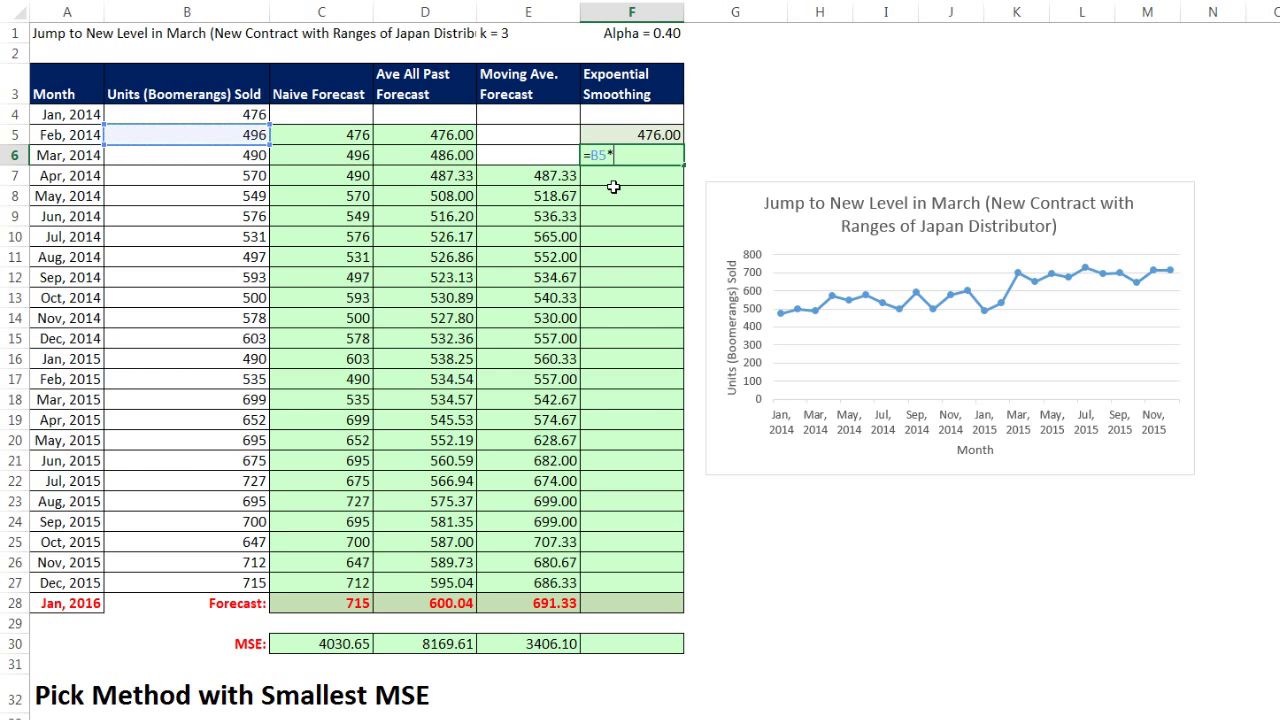
pyautogui.click(652, 35)
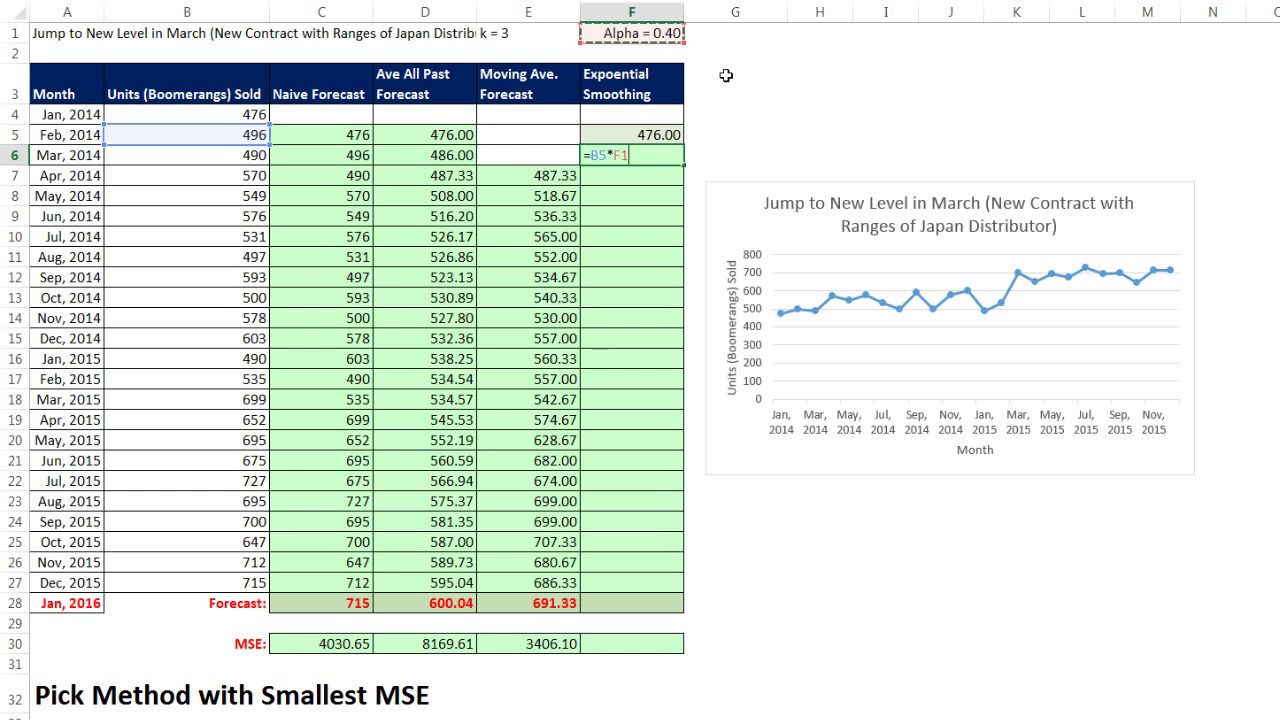
pyautogui.press('F4')
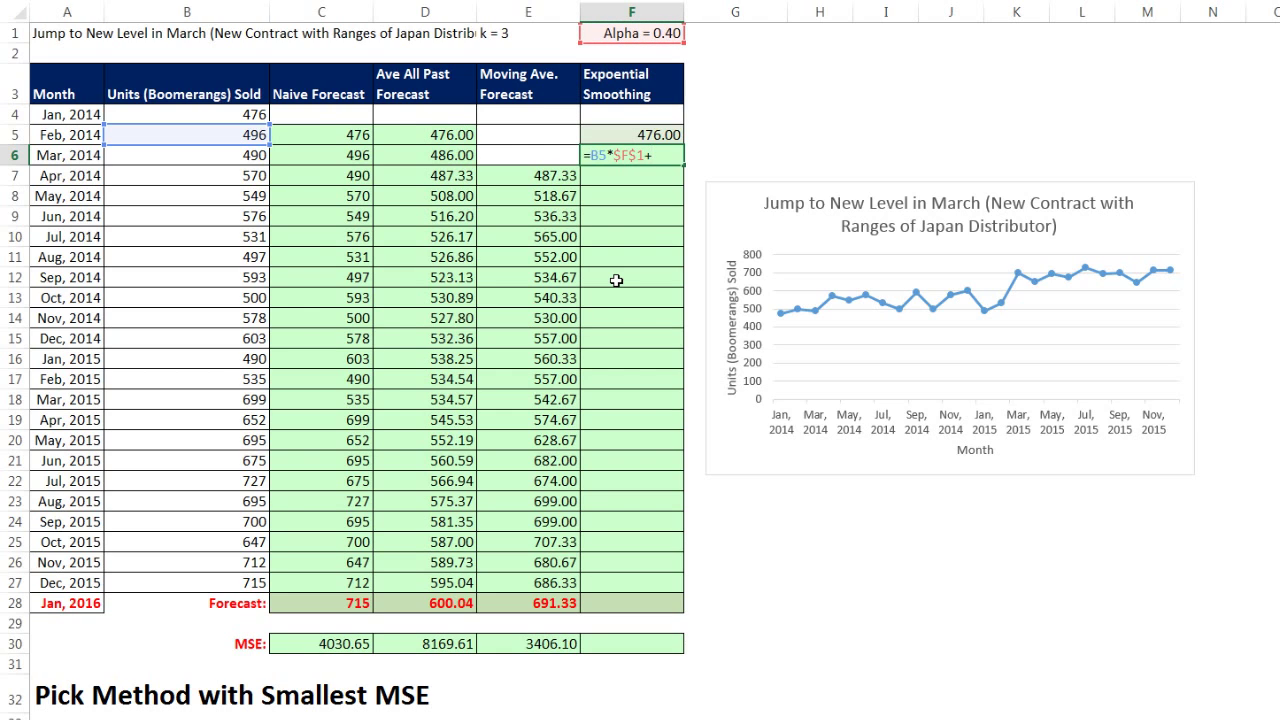
pyautogui.click(665, 134)
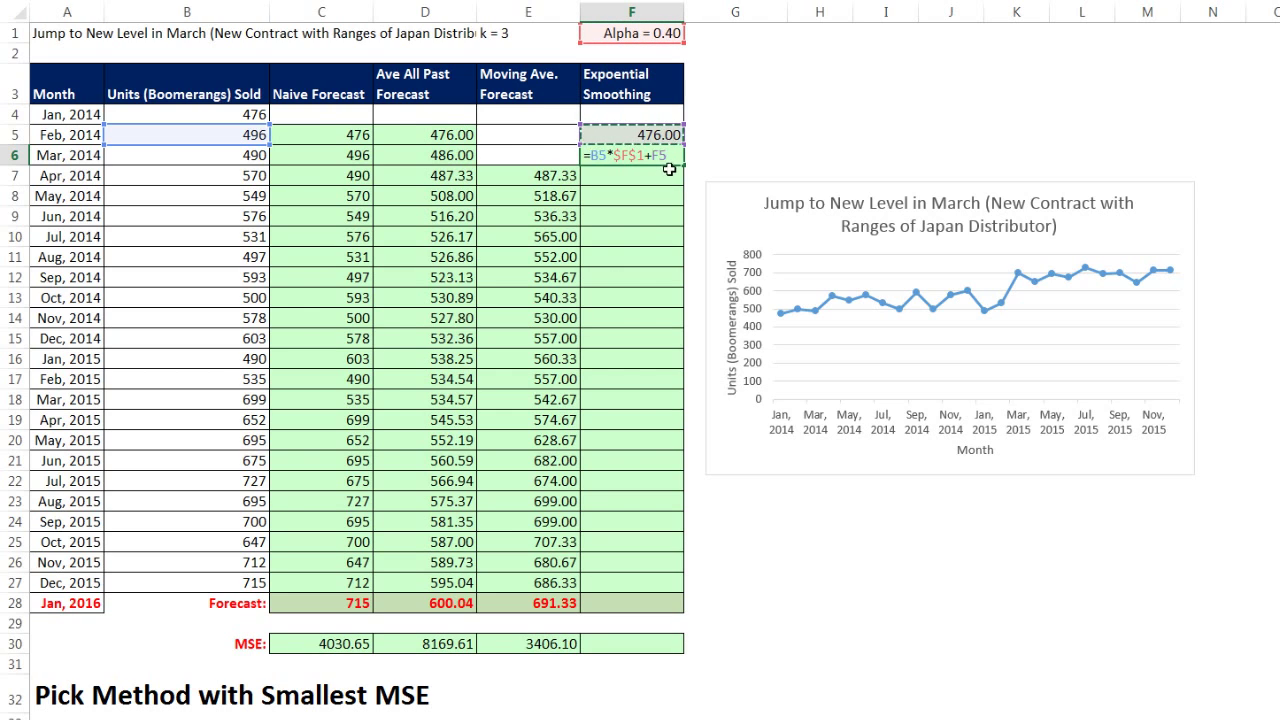
pyautogui.write('*(1-')
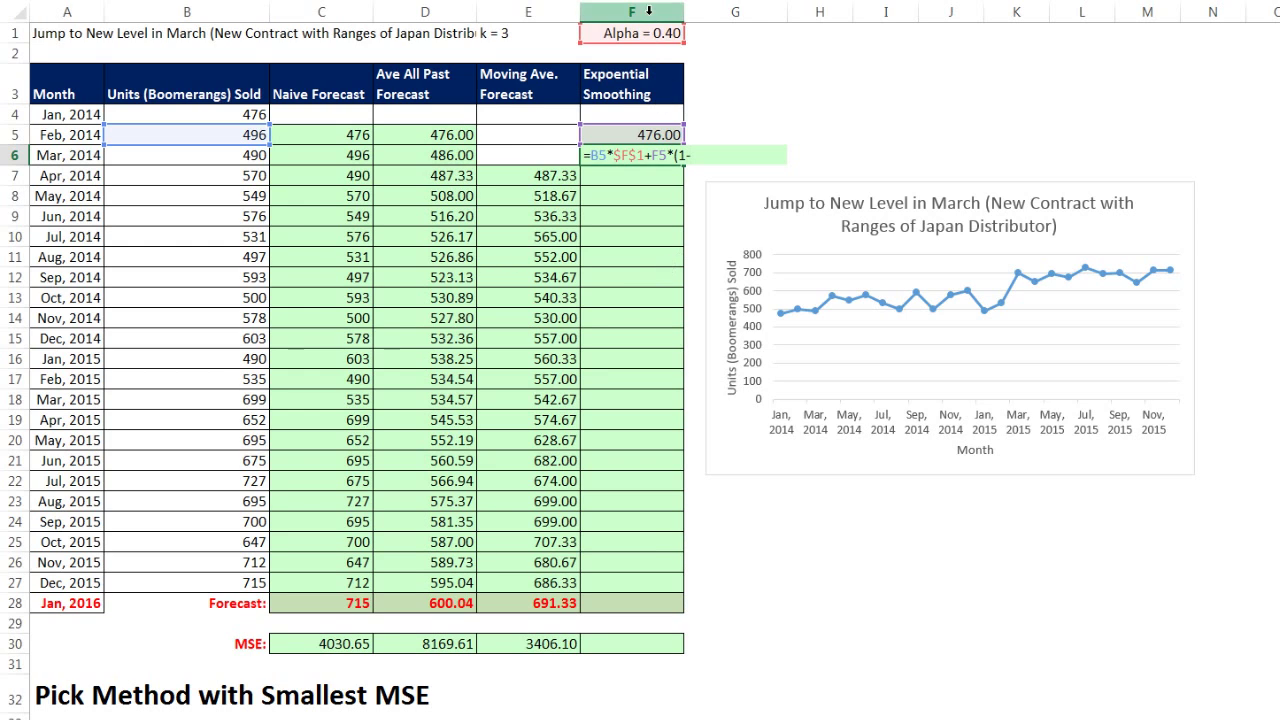
pyautogui.click(648, 40)
pyautogui.press('F4')
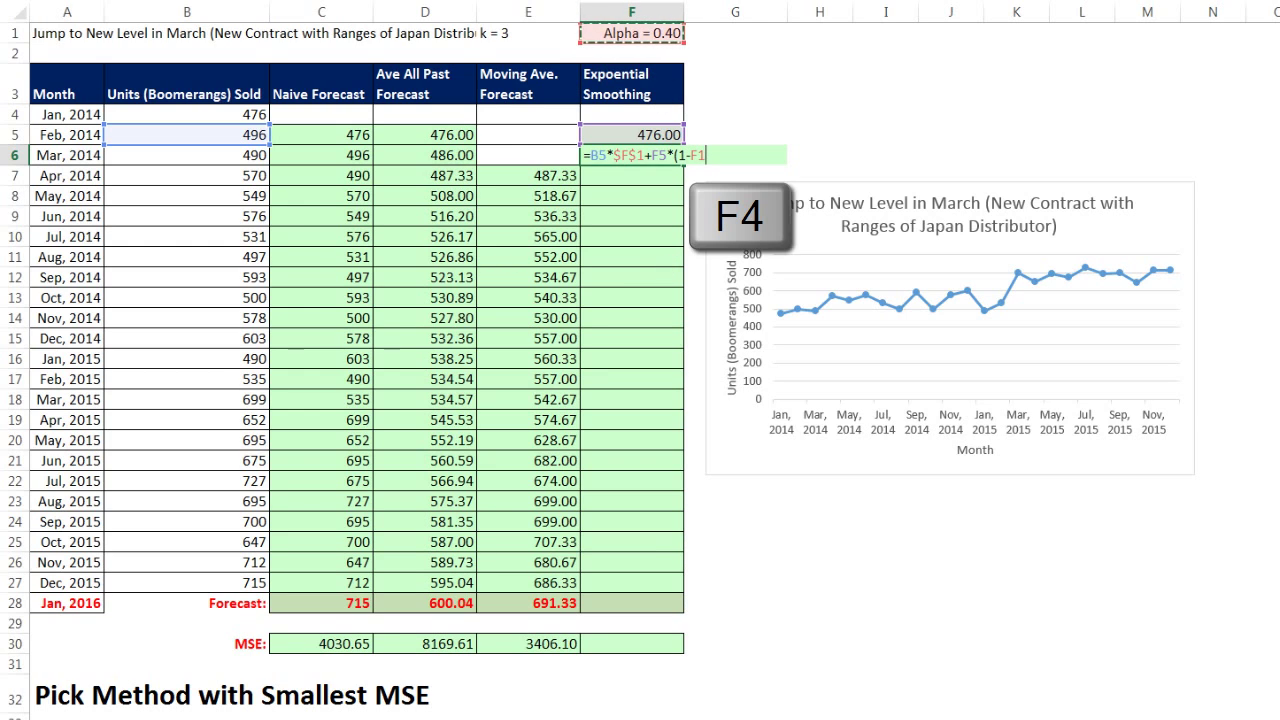
pyautogui.write(')')
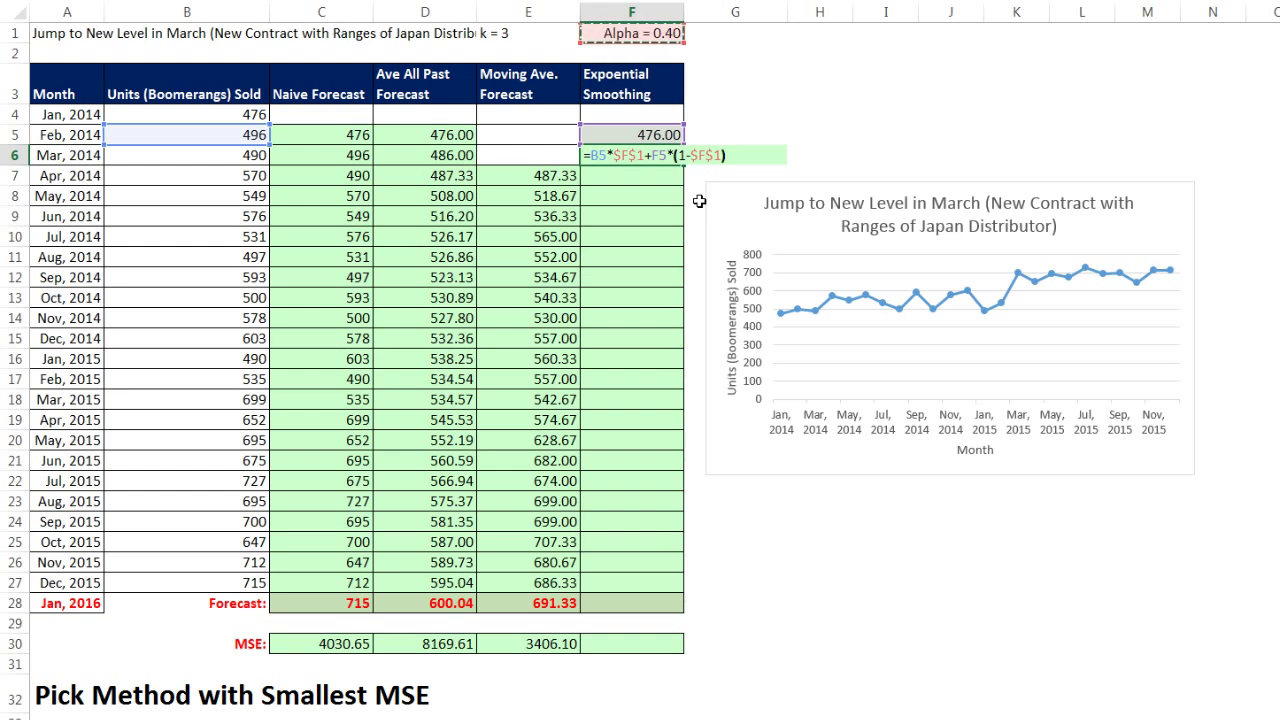
pyautogui.hotkey('ctrl', 'Return')
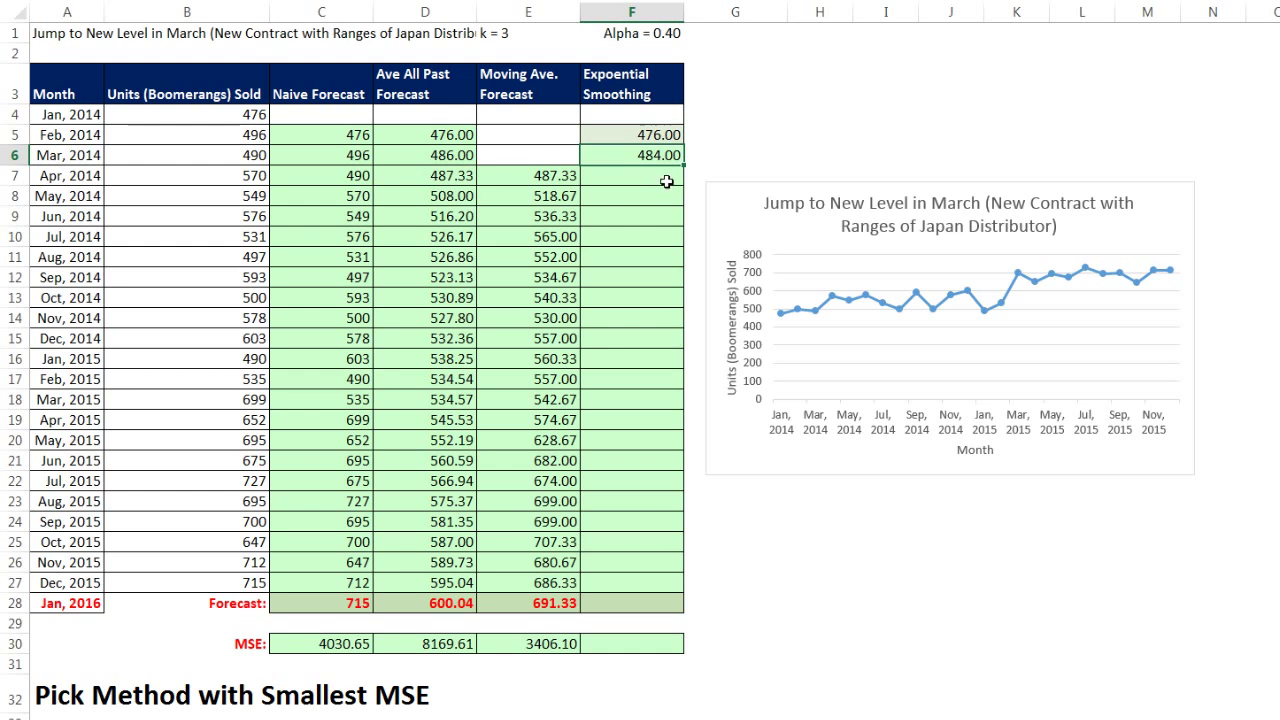
# - Copy the exponential smoothing formula from F6 down through F28, filling without formatting
pyautogui.doubleClick(684, 165)
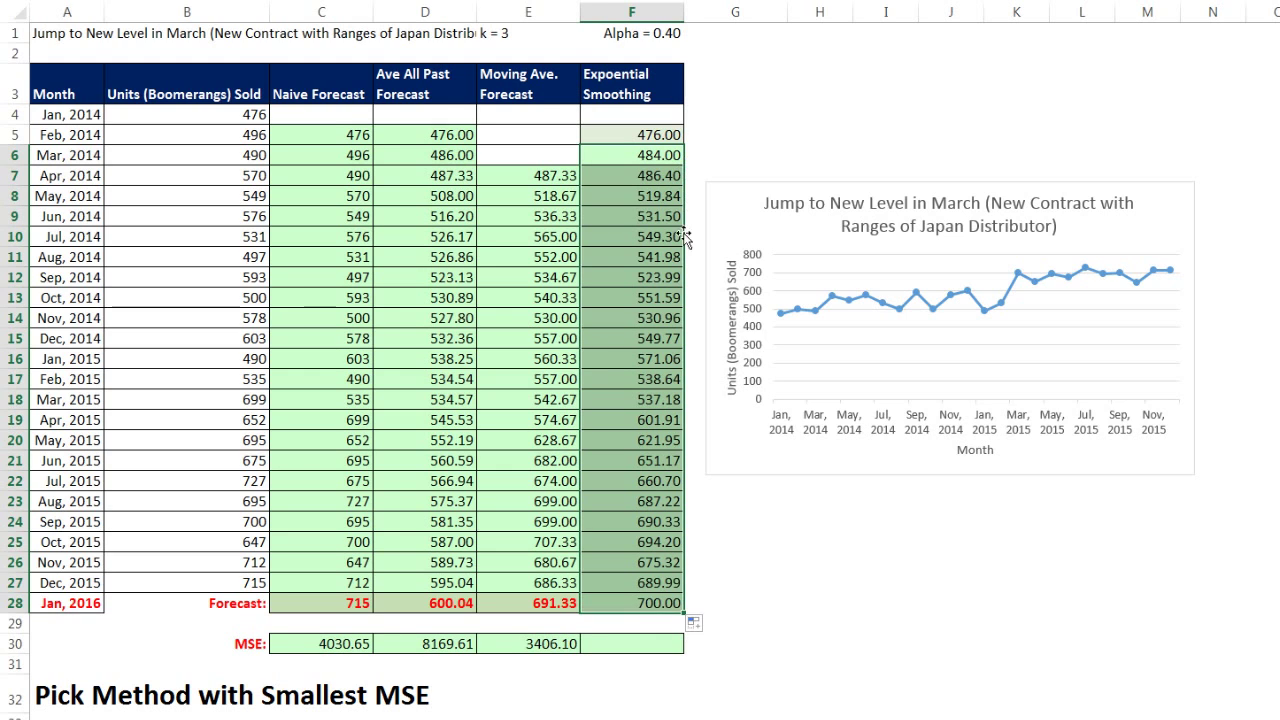
pyautogui.click(697, 623)
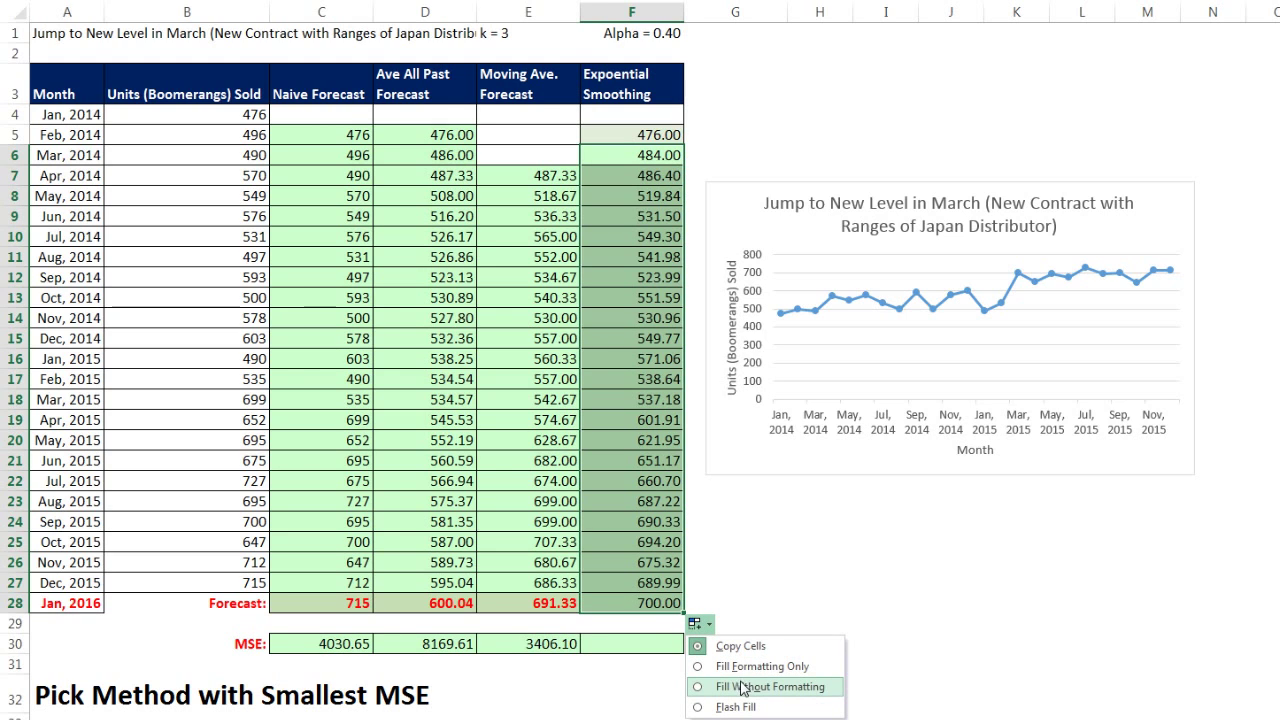
pyautogui.click(752, 692)
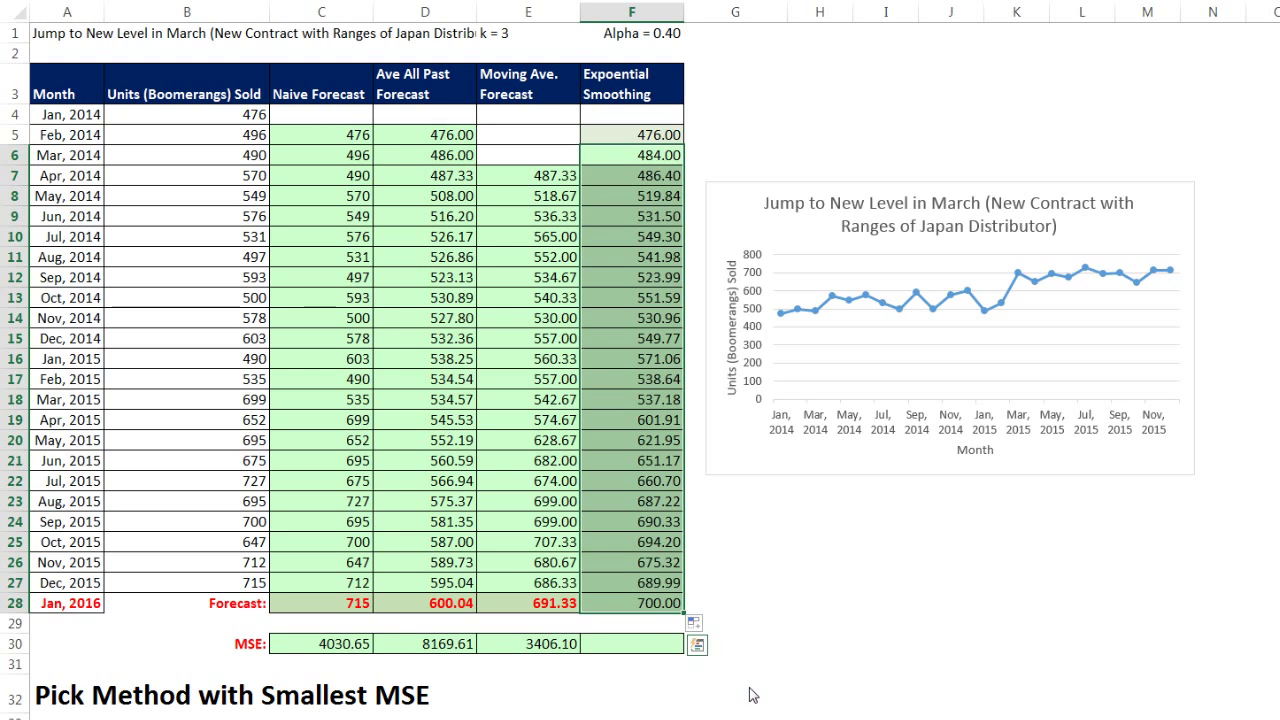
pyautogui.click(660, 603)
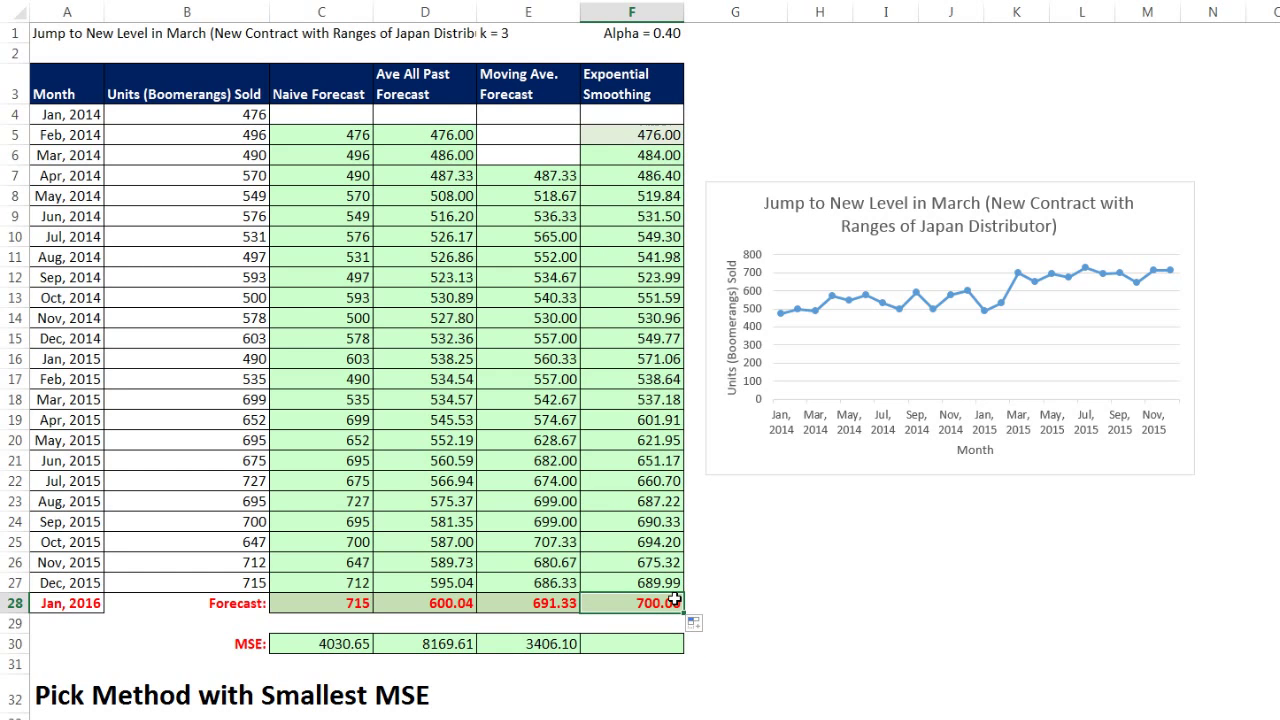
# - Copy the MSE formula from D30 to F30 and review the ranges it uses
pyautogui.click(556, 648)
pyautogui.click(446, 644)
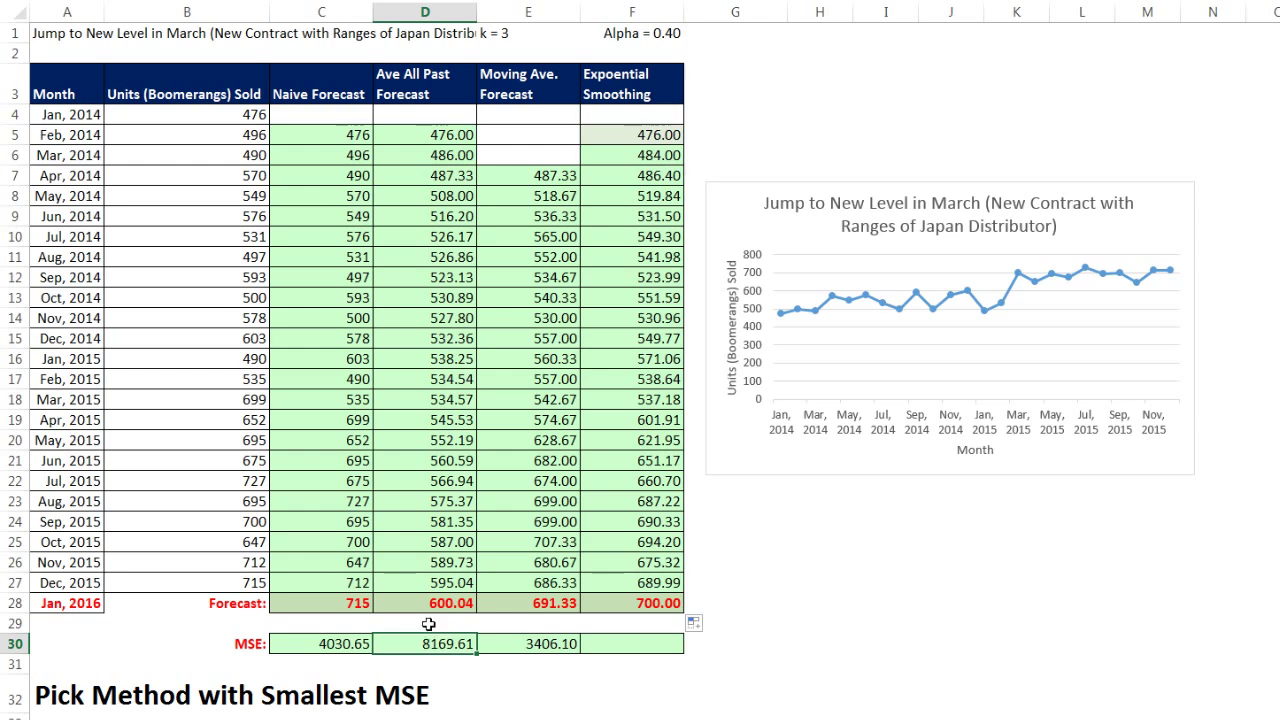
pyautogui.hotkey('ctrl', 'c')
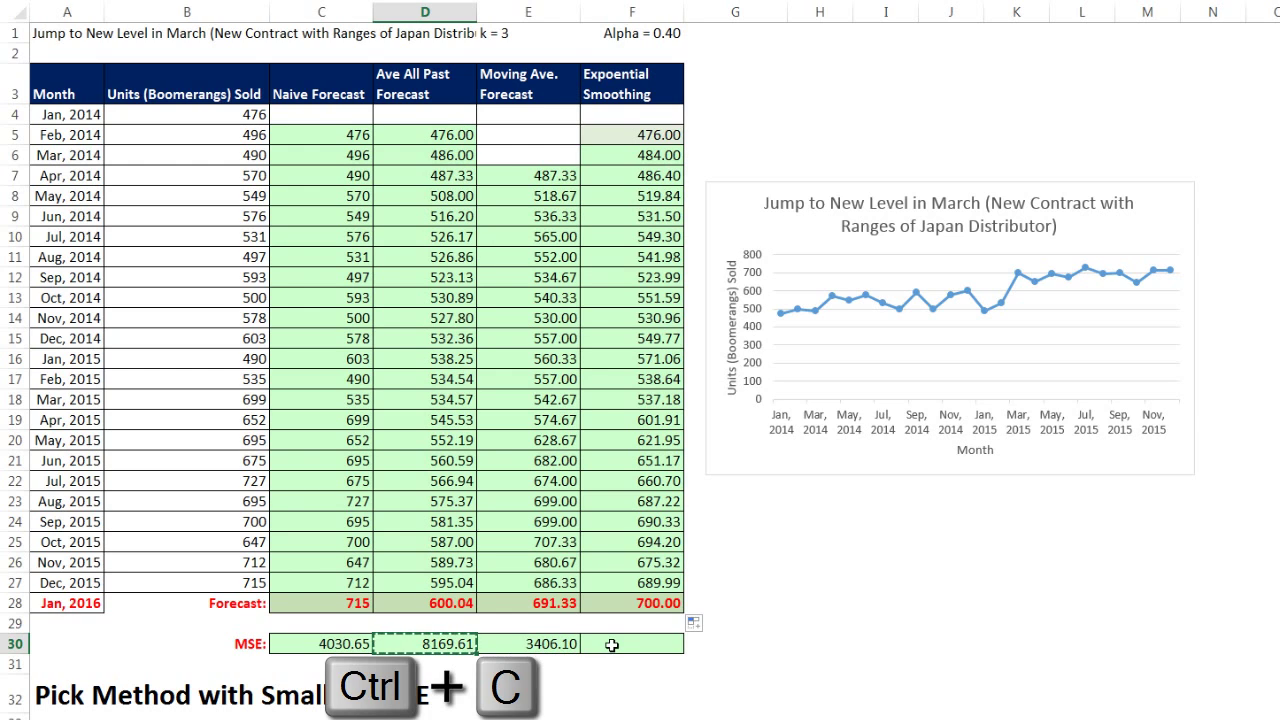
pyautogui.click(612, 645)
pyautogui.hotkey('ctrl', 'v')
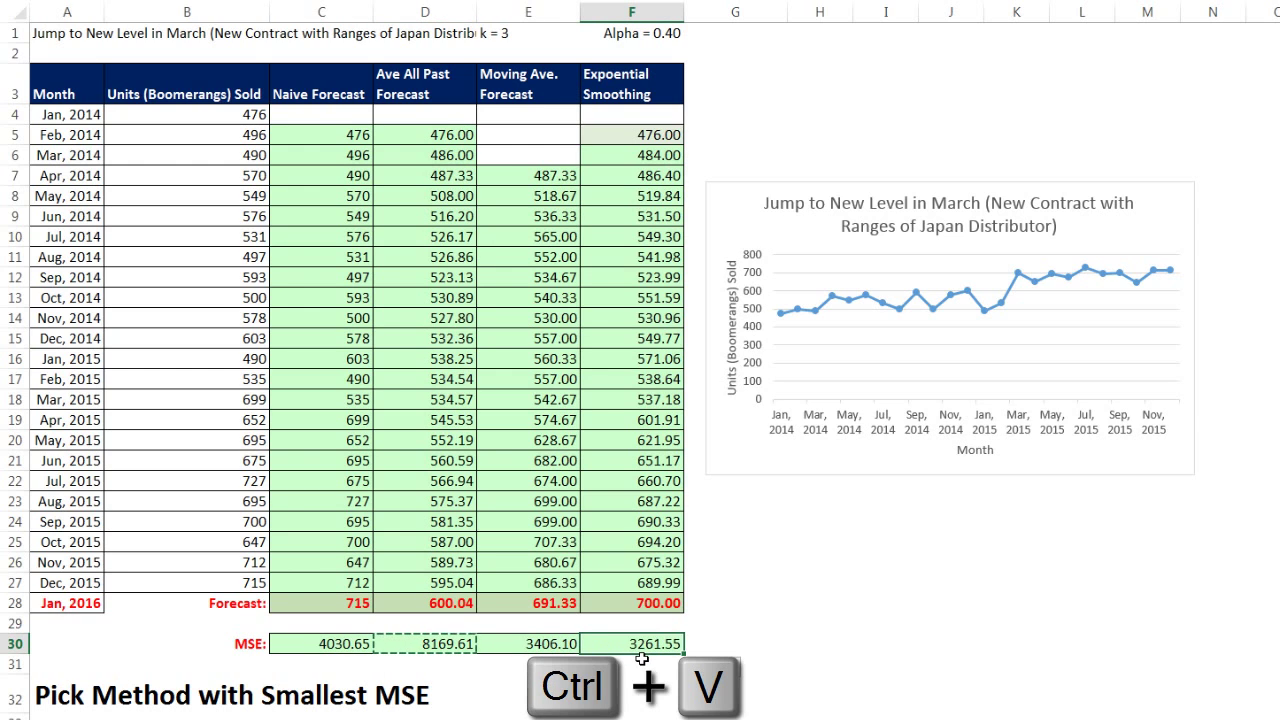
pyautogui.press('F2')
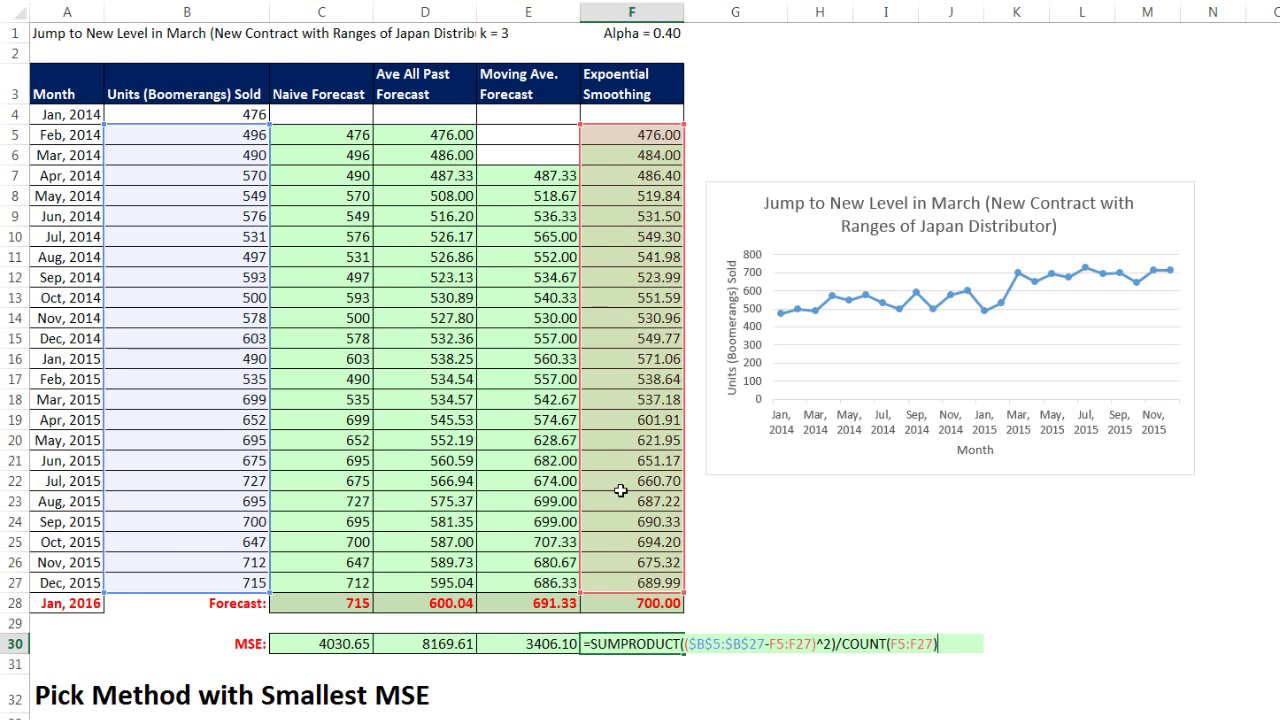
pyautogui.press('Escape')
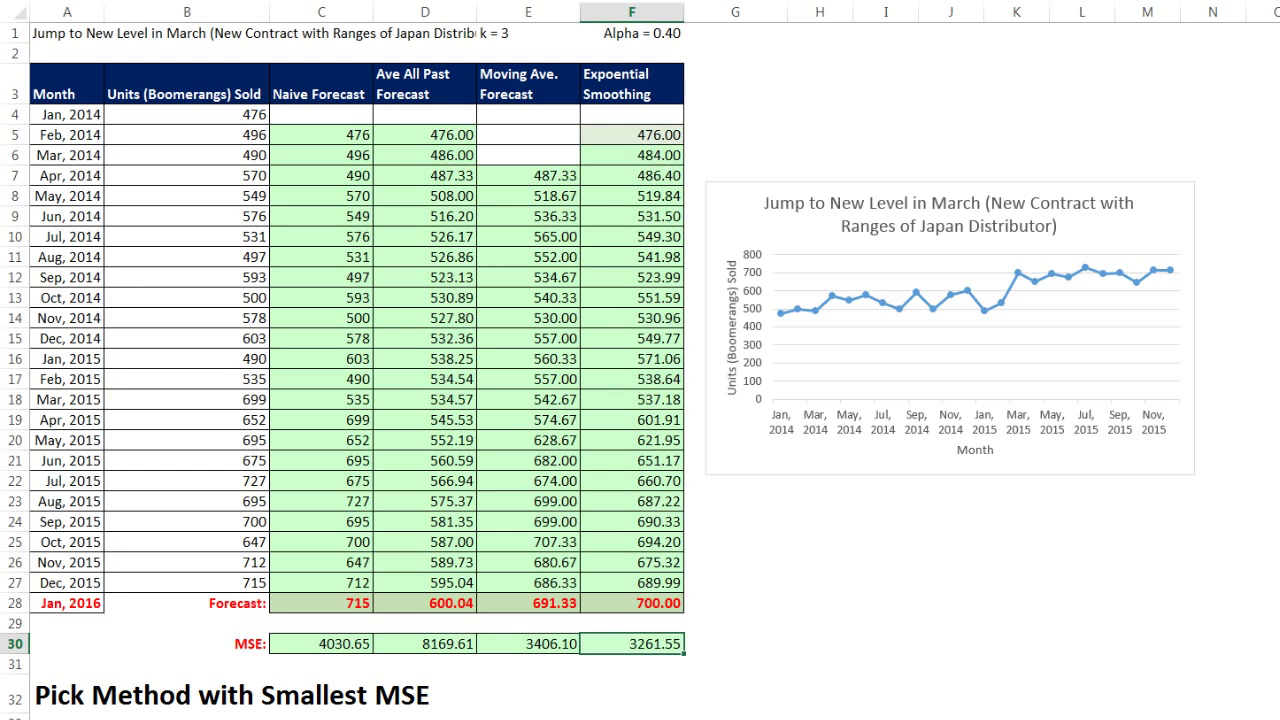